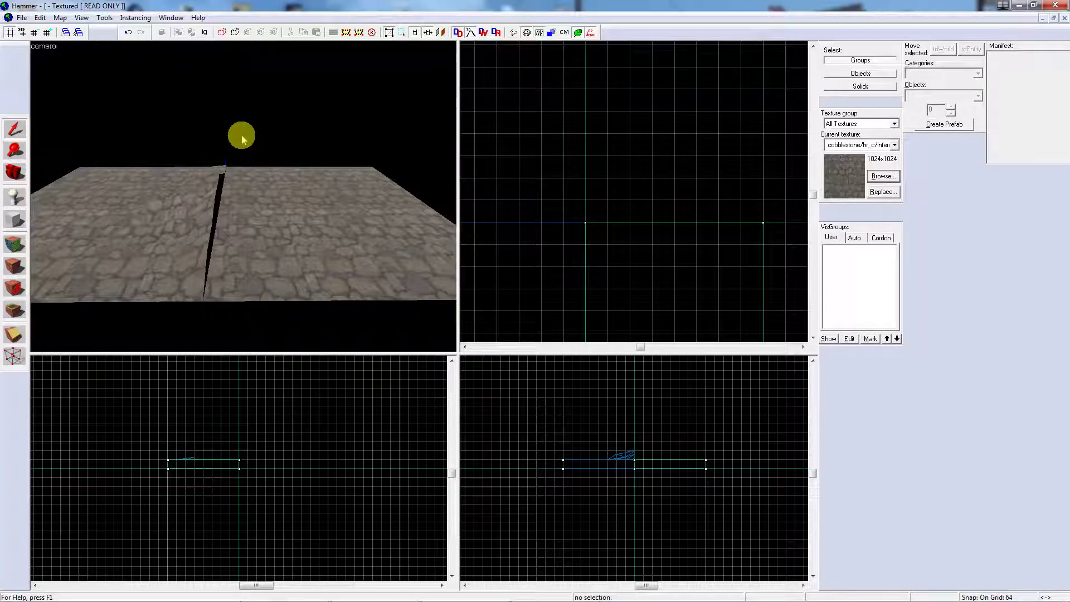
# Examine the gap along the shared edge of the raised and flat cobblestone displacements.
pyautogui.press('w')
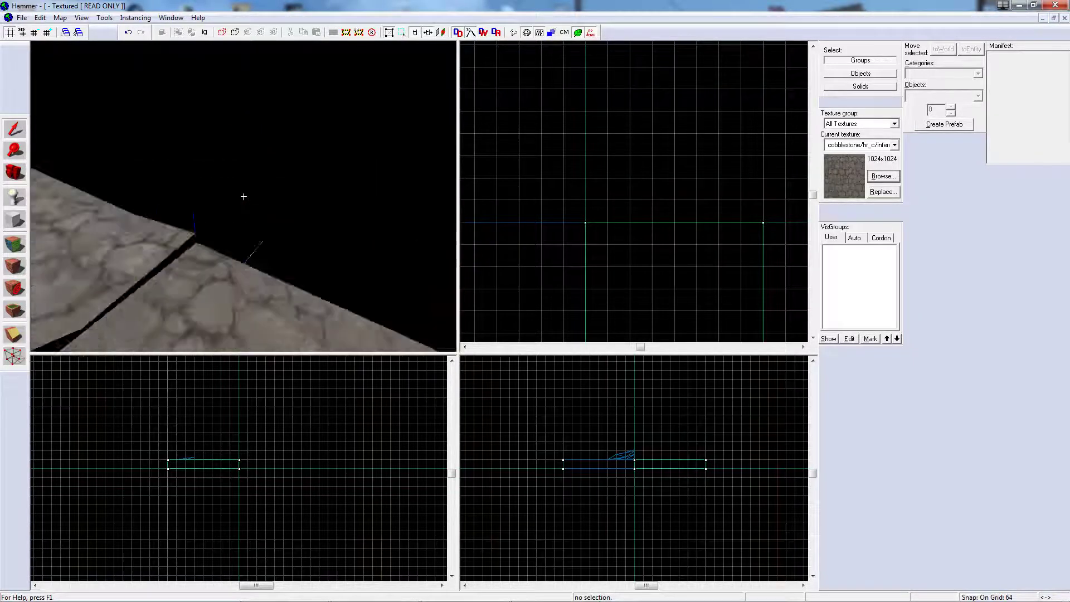
pyautogui.press('s')
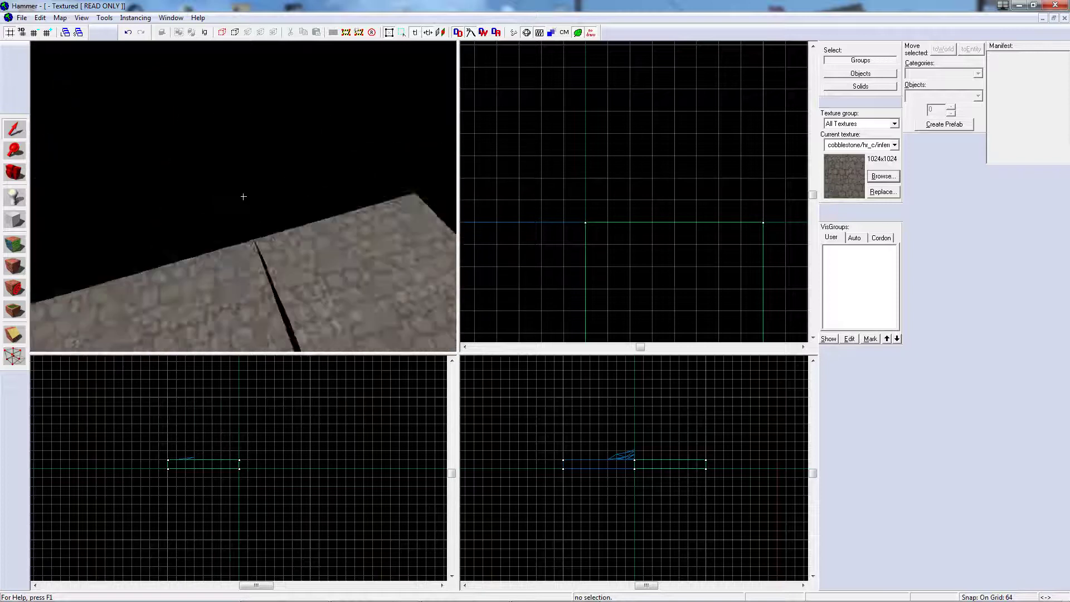
pyautogui.press('w')
pyautogui.press('w')
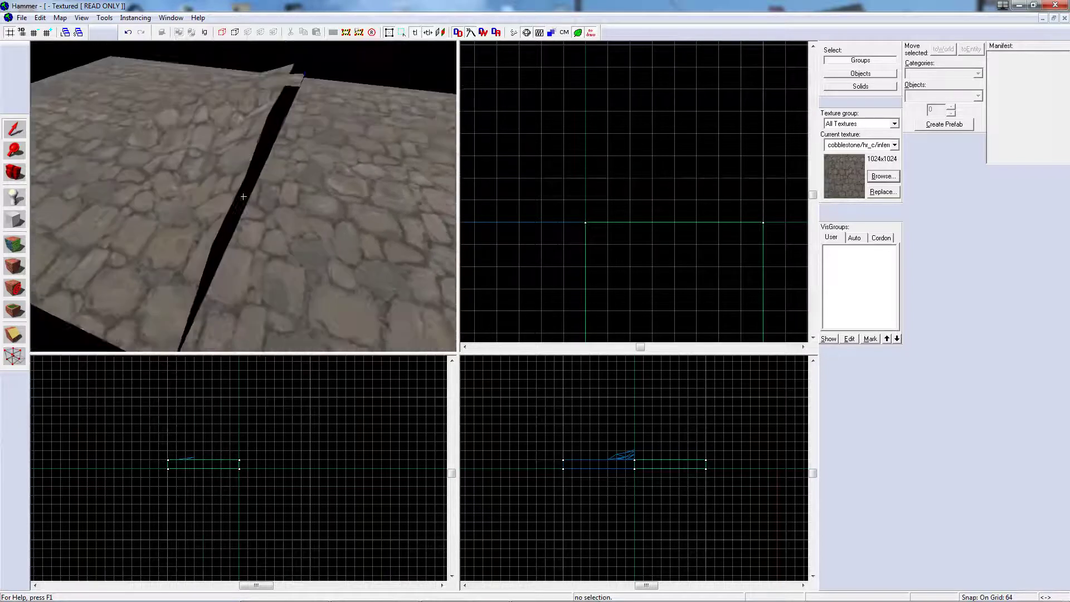
pyautogui.press('w')
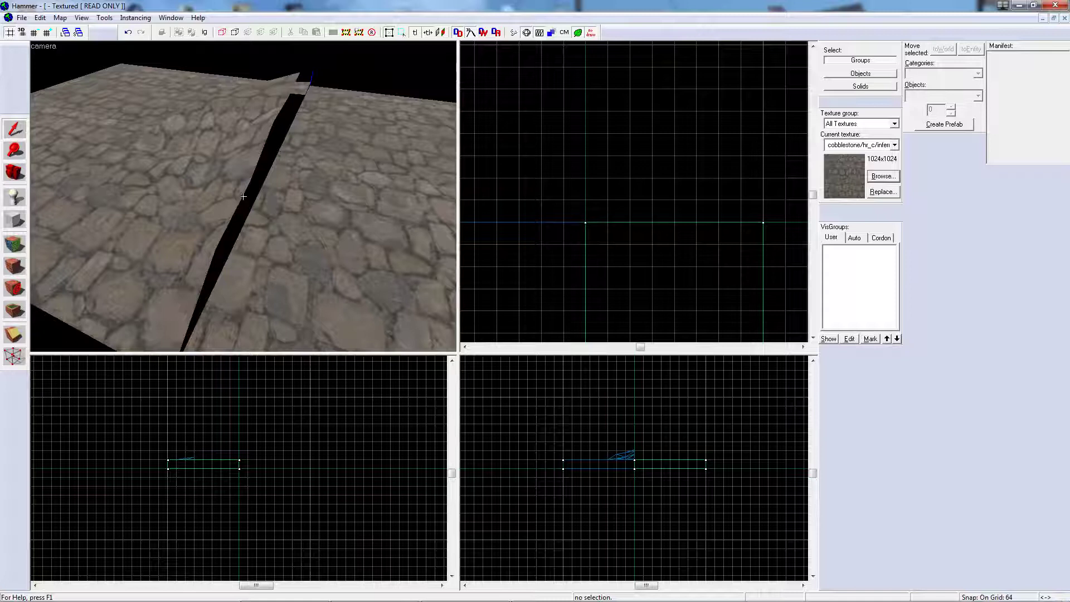
pyautogui.click(243, 196)
pyautogui.doubleClick(246, 197)
pyautogui.moveTo(290, 221); pyautogui.dragTo(686, 197)
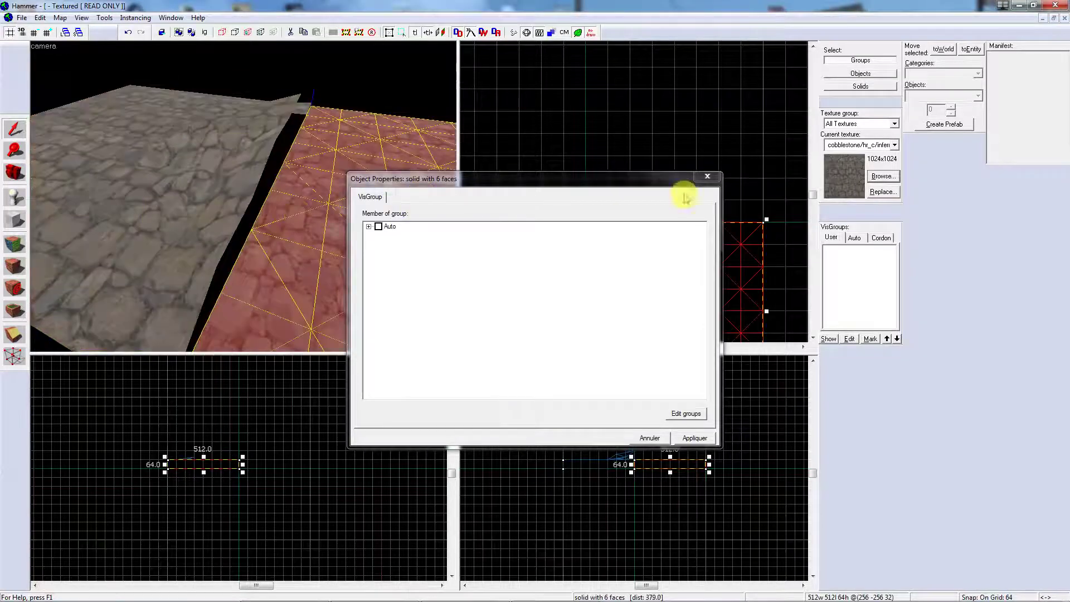
pyautogui.click(706, 177)
# Sew the raised and flat cobblestone displacement surfaces together along their shared edge.
pyautogui.click(259, 164)
pyautogui.click(322, 230)
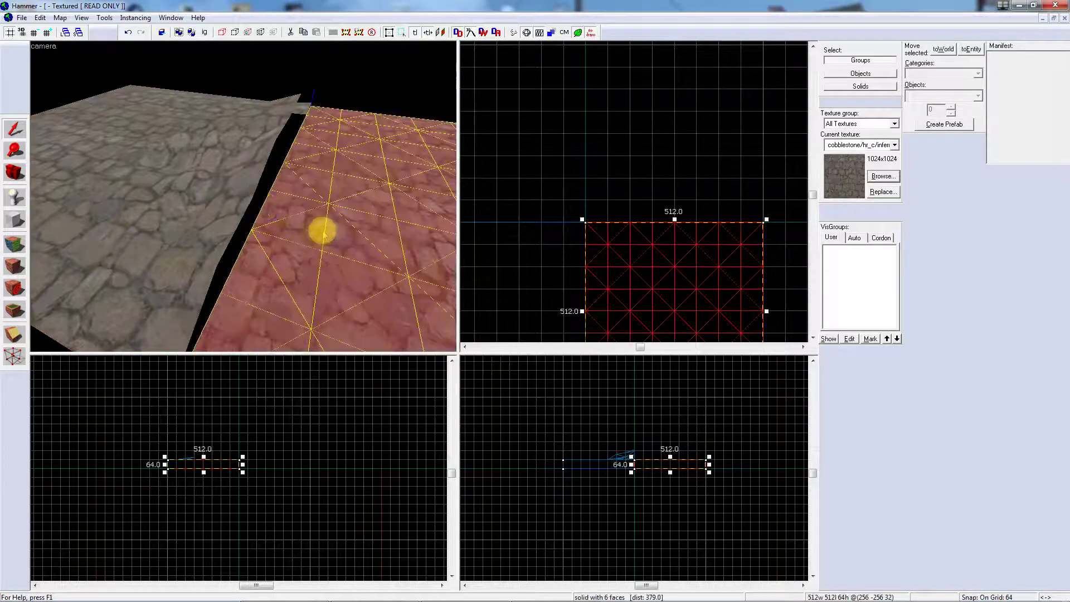
pyautogui.keyDown('ctrl'); pyautogui.click(240, 202); pyautogui.keyUp('ctrl')
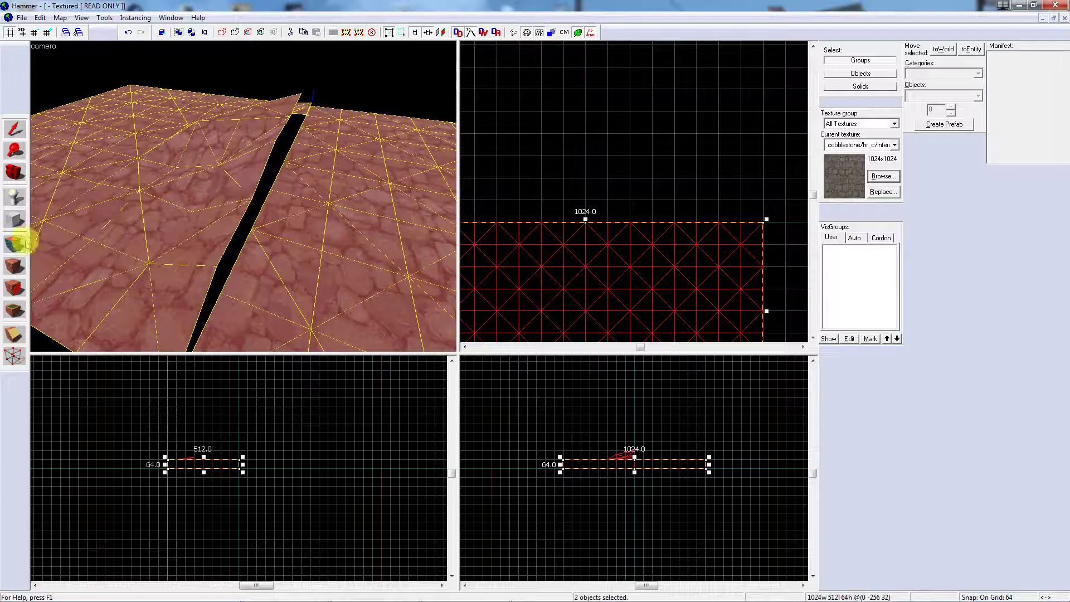
pyautogui.click(22, 242)
pyautogui.click(279, 246)
pyautogui.click(190, 223)
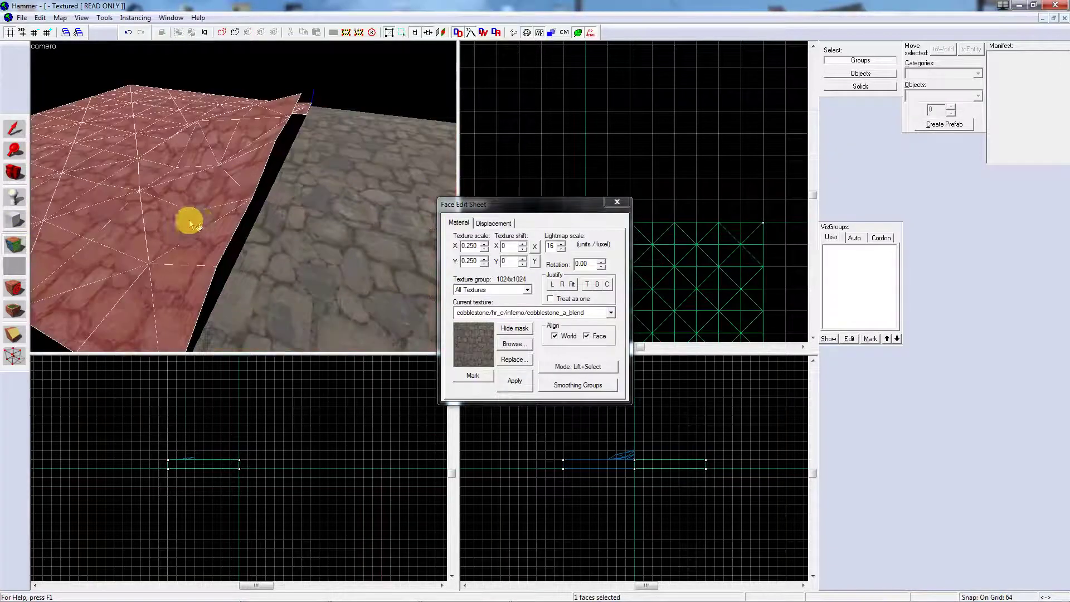
pyautogui.click(312, 245)
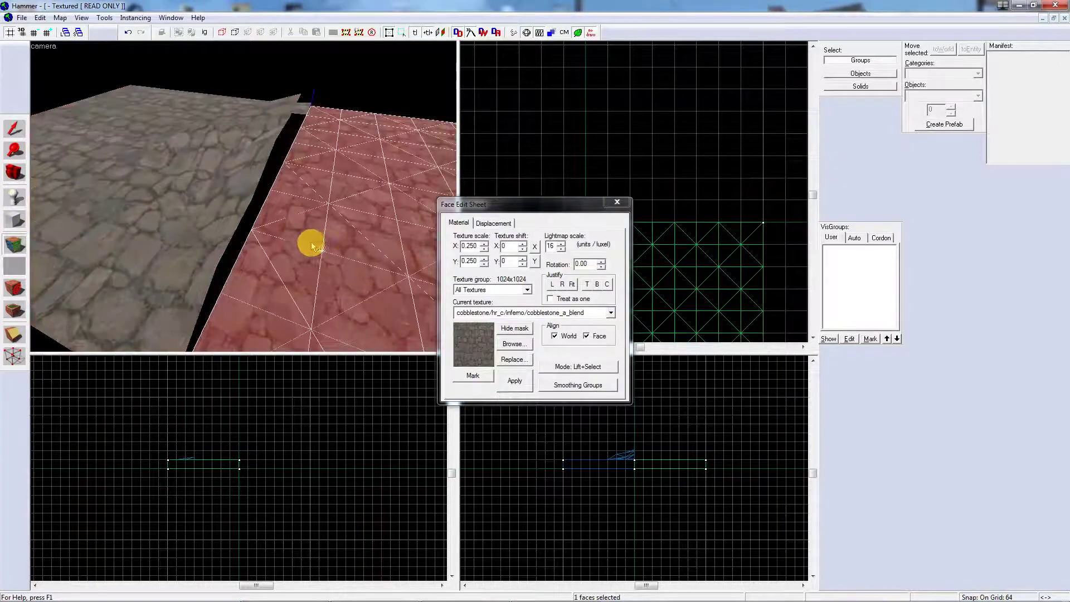
pyautogui.click(502, 224)
pyautogui.click(357, 258)
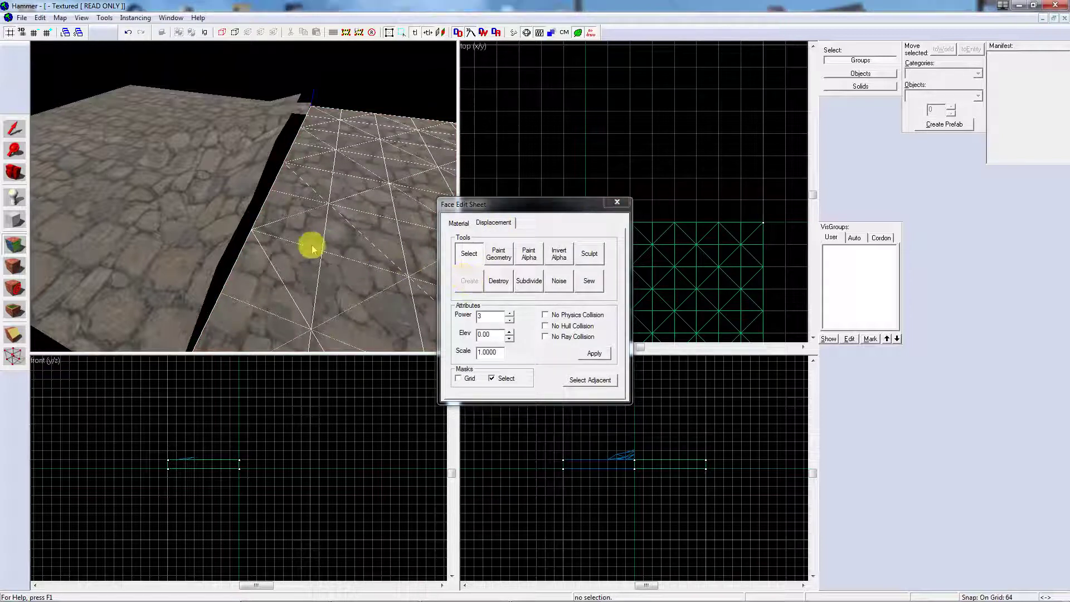
pyautogui.click(206, 225)
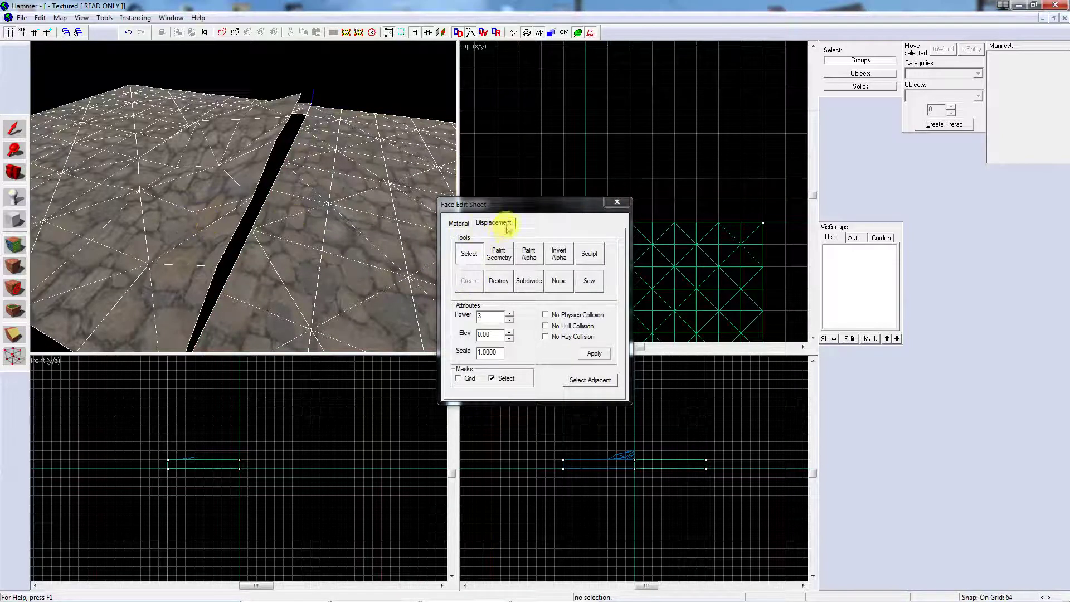
pyautogui.click(559, 253)
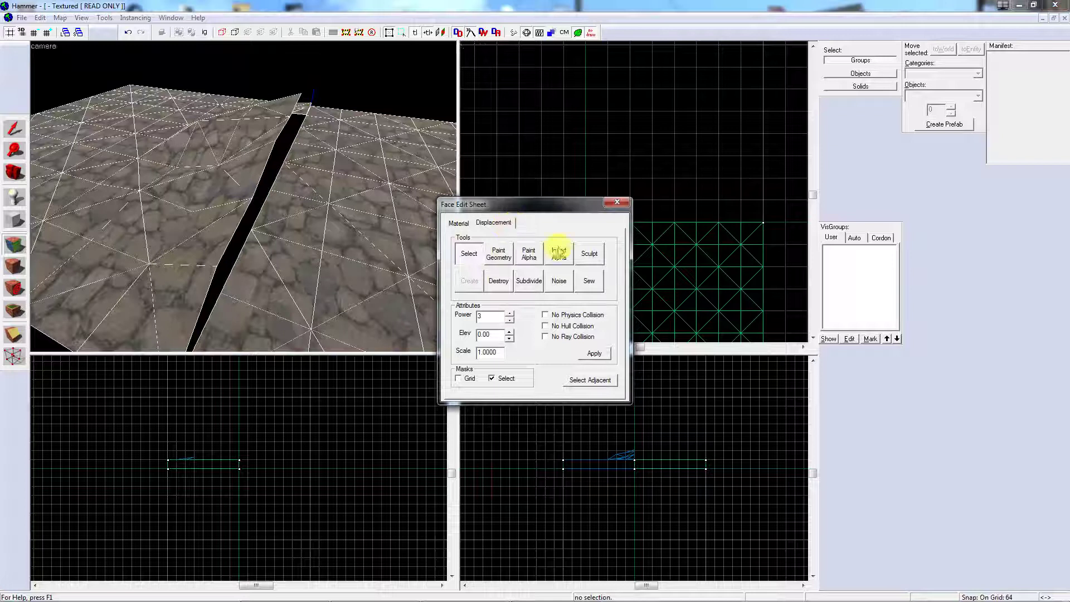
pyautogui.click(587, 283)
# Examine the sewn seam between the two displacements from close up and from a distance.
pyautogui.press('z')
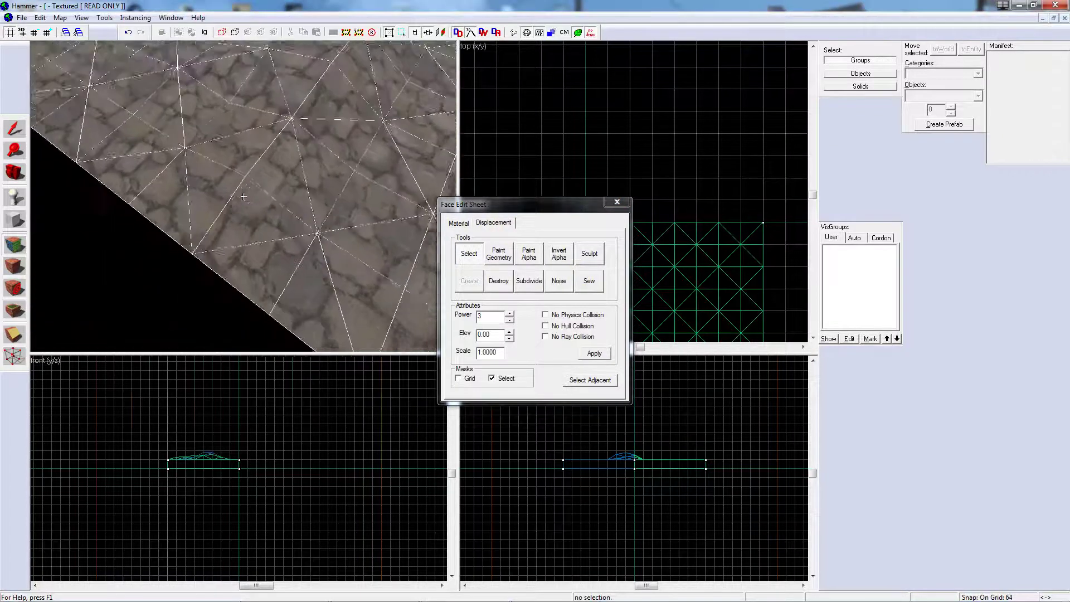
pyautogui.press('w')
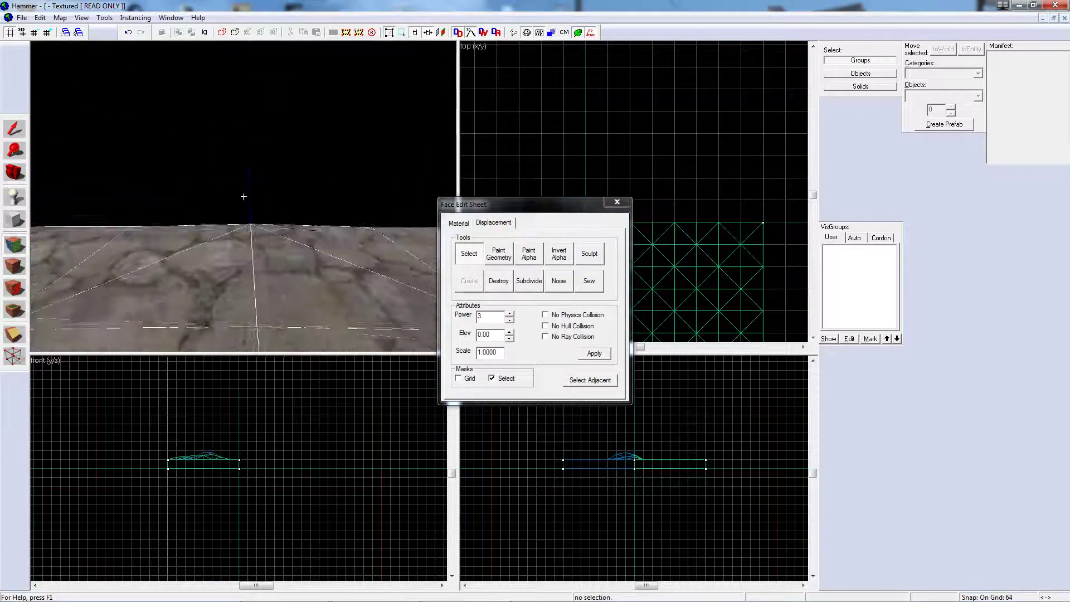
pyautogui.press('s')
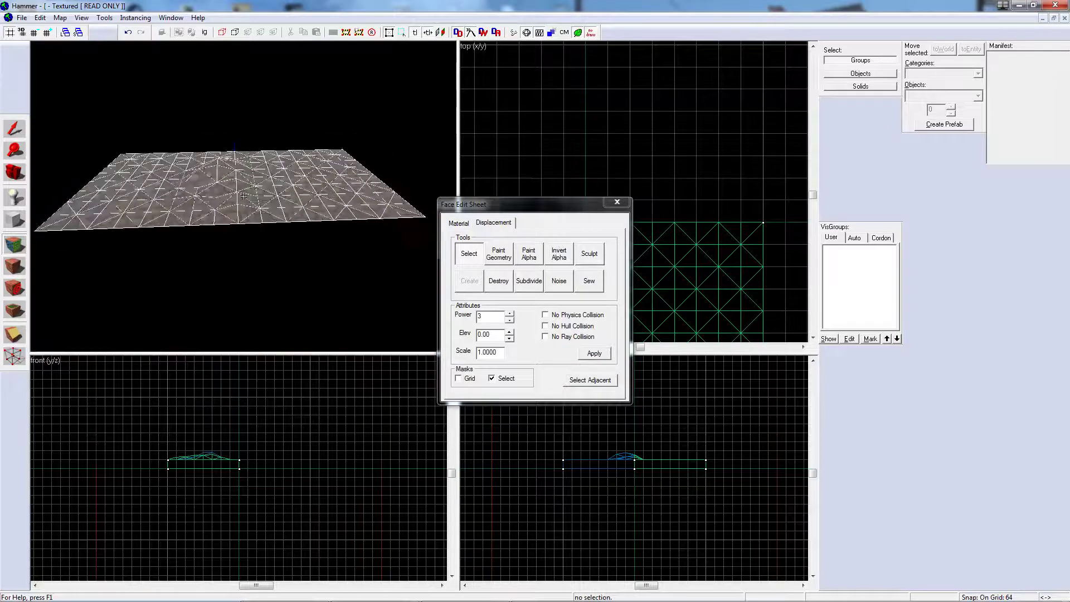
pyautogui.press('w')
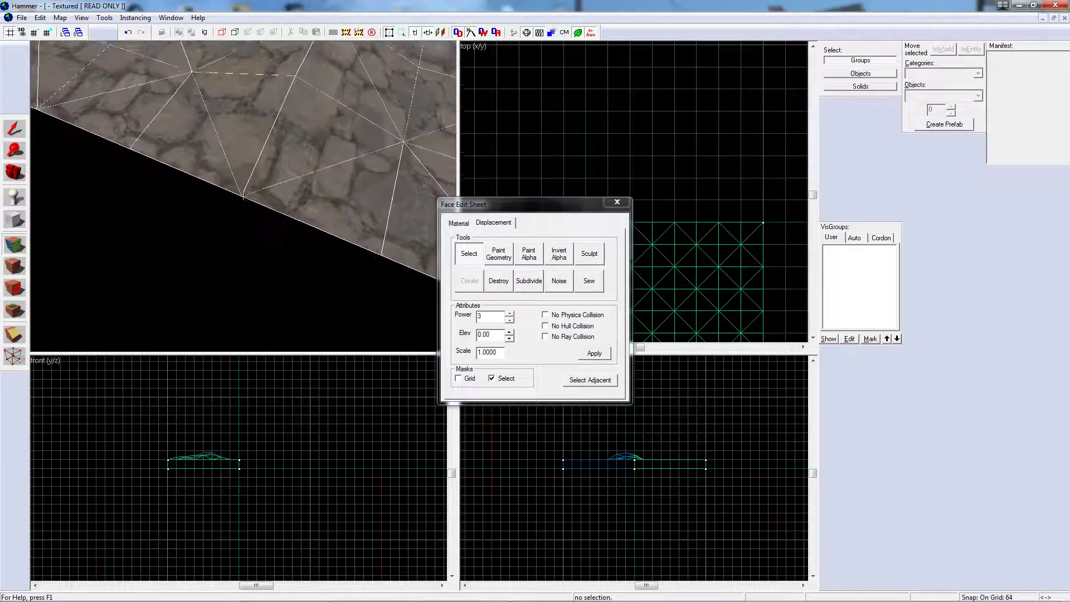
# Undo the sewing of the two displacements, inspect the gap between them, and close the Face Edit Sheet.
pyautogui.scroll(-2, 244, 196)
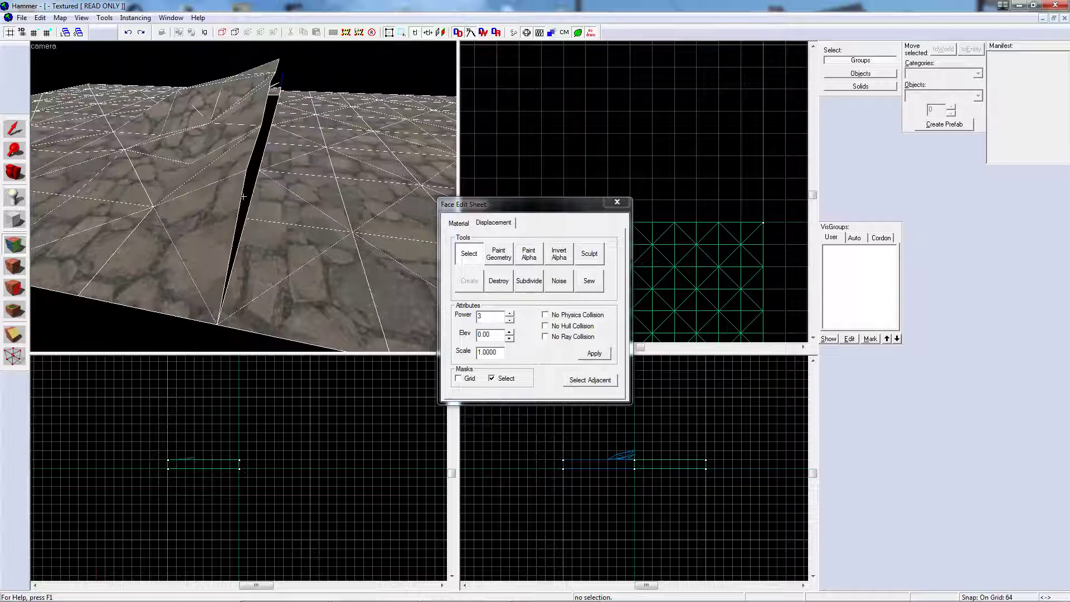
pyautogui.scroll(5, 244, 196)
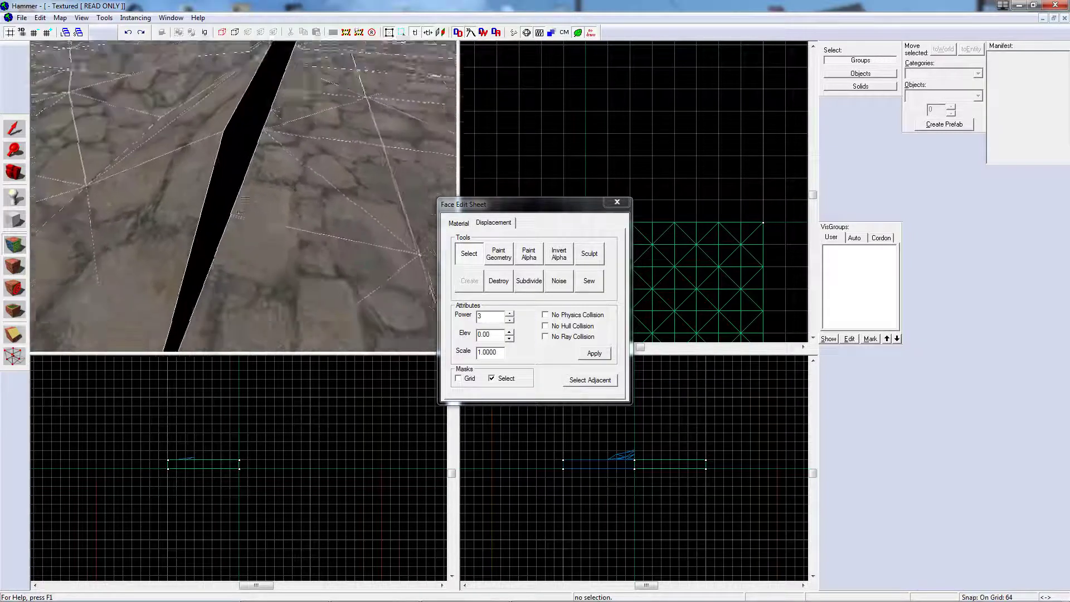
pyautogui.moveTo(244, 197); pyautogui.dragTo(244, 196)
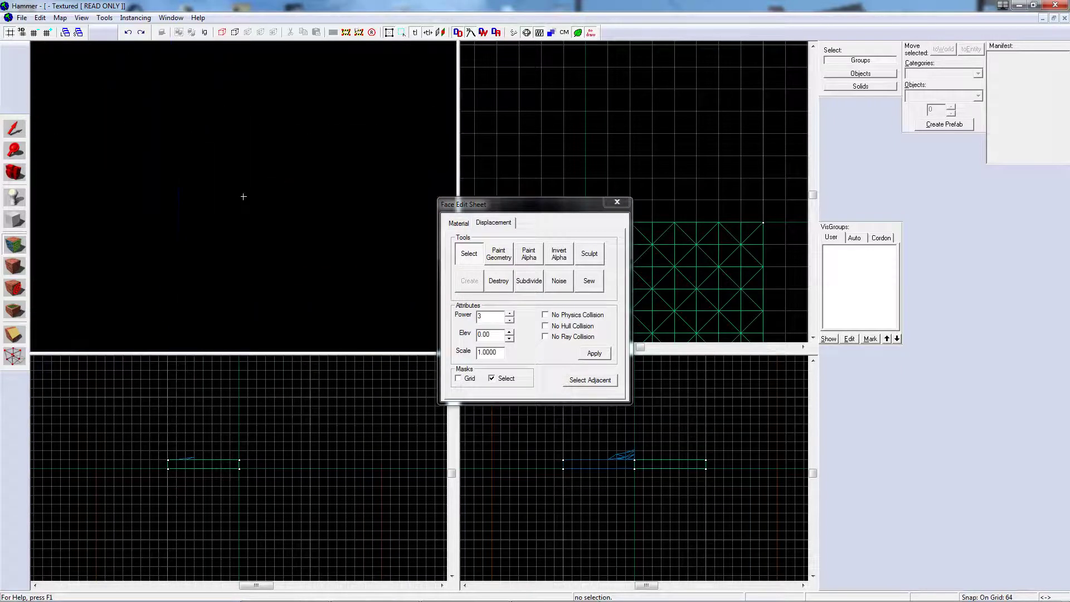
pyautogui.moveTo(244, 196); pyautogui.dragTo(244, 196)
pyautogui.click(617, 202)
# Examine both ends of the shared edge to check how the corners of the two displacement solids meet.
pyautogui.click(333, 210)
pyautogui.press('z')
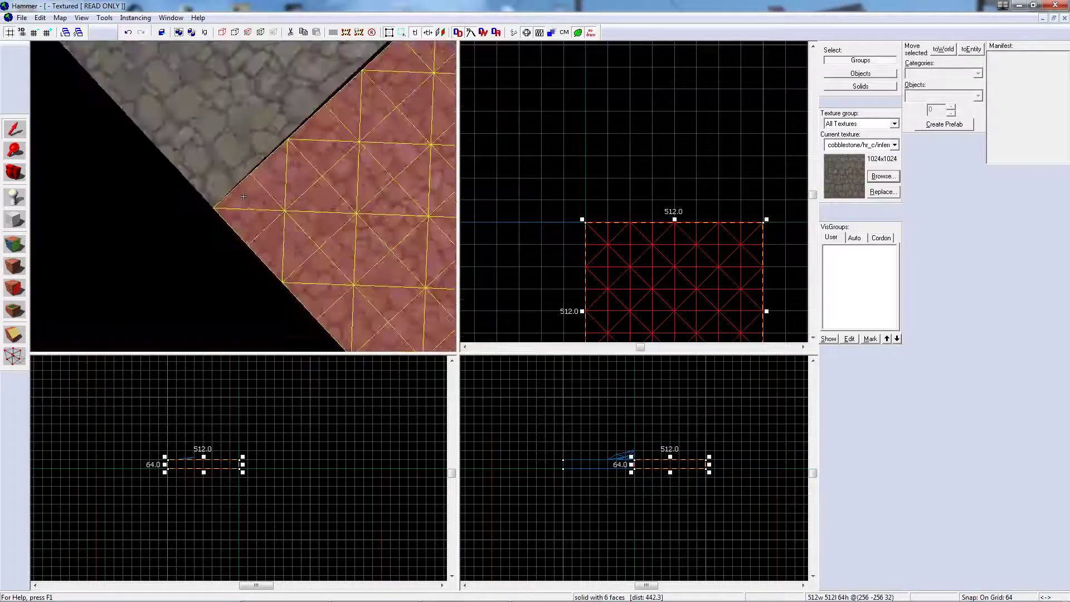
pyautogui.press('w')
pyautogui.press('w')
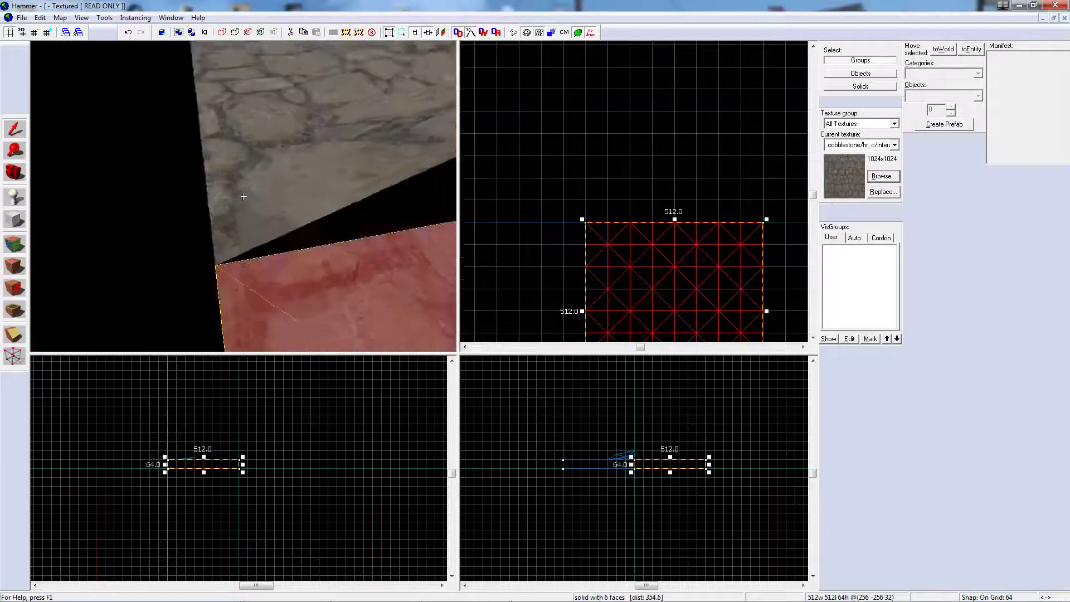
pyautogui.press('w')
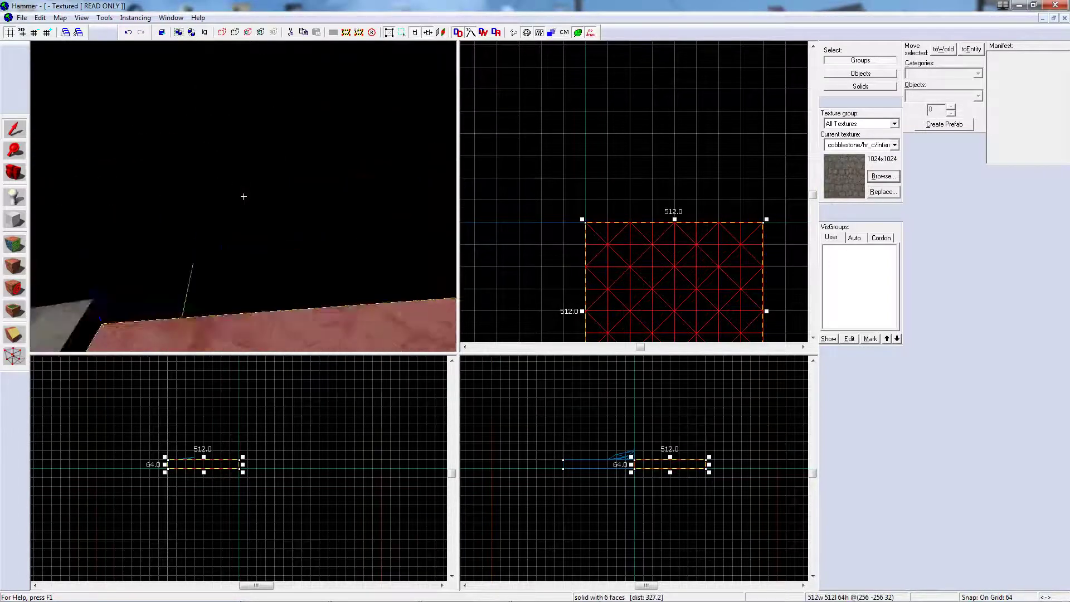
pyautogui.click(243, 196)
pyautogui.press('w')
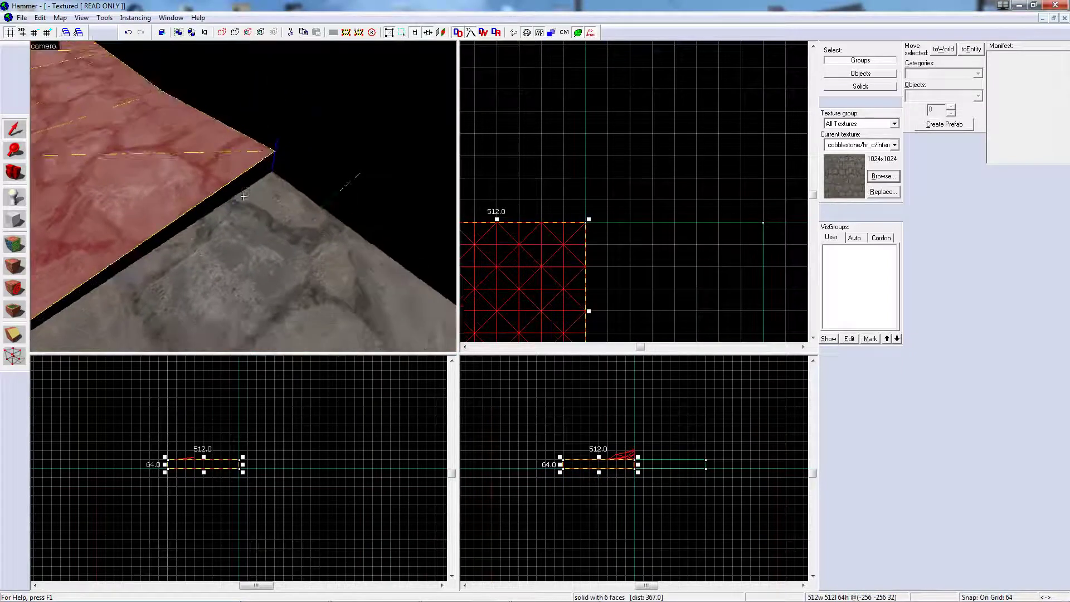
pyautogui.moveTo(245, 197); pyautogui.dragTo(243, 196)
pyautogui.press('s')
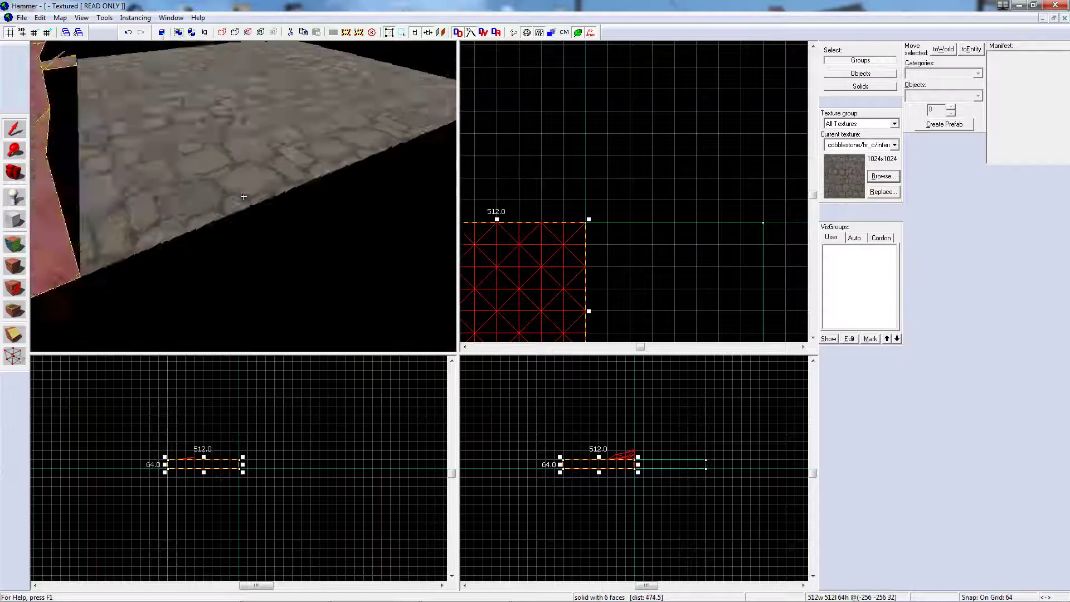
pyautogui.press('z')
# Move the flat displacement solid 64 units horizontally away from the raised one.
pyautogui.click(244, 198)
pyautogui.moveTo(648, 270); pyautogui.dragTo(662, 272)
pyautogui.press('Escape')
# Try to sew the two separated displacement surfaces together, and close the Face Edit Sheet.
pyautogui.click(172, 138)
pyautogui.keyDown('ctrl'); pyautogui.click(312, 146); pyautogui.keyUp('ctrl')
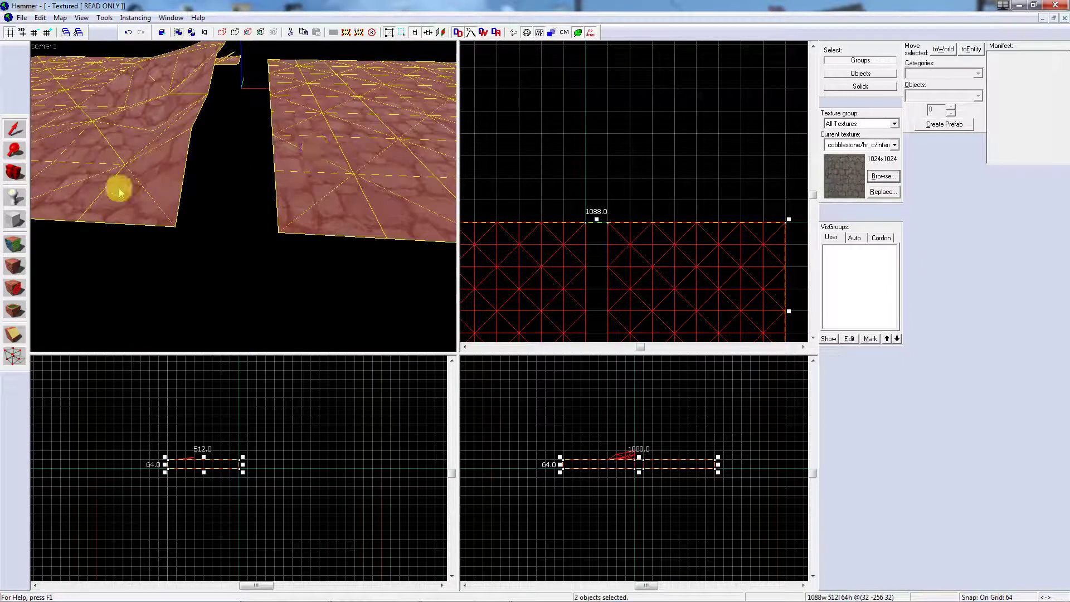
pyautogui.click(14, 241)
pyautogui.click(493, 223)
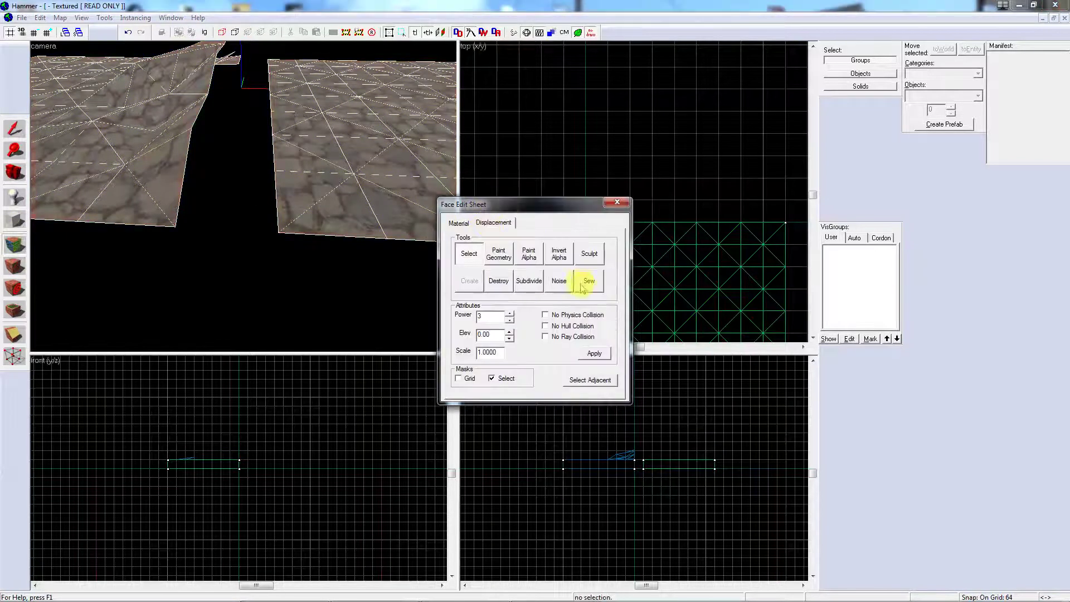
pyautogui.click(617, 203)
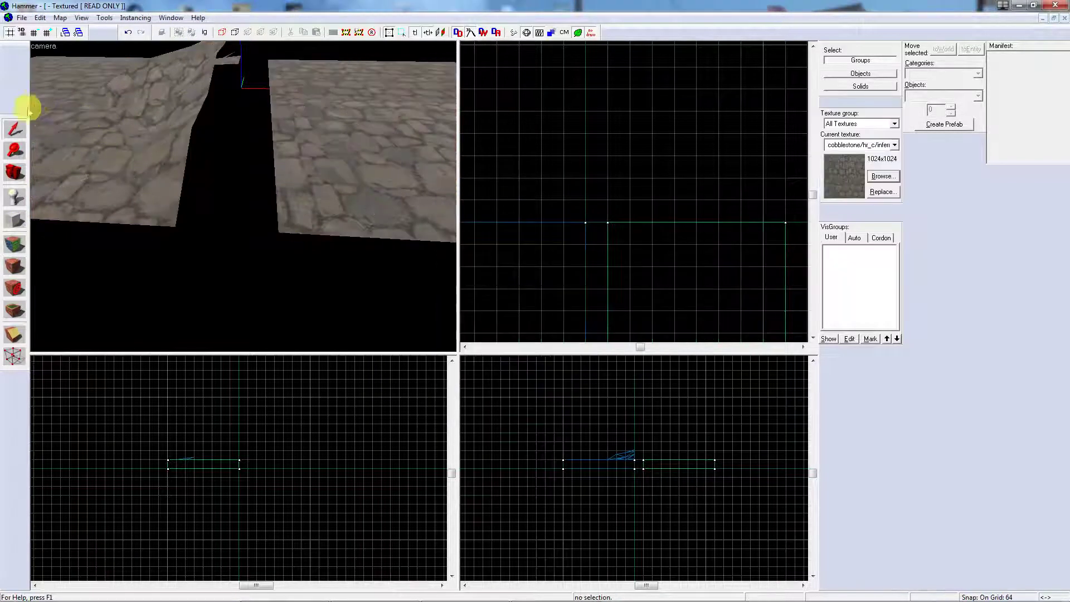
# Move the flat displacement solid 64 units back against the edge of the raised one.
pyautogui.click(289, 154)
pyautogui.moveTo(705, 306); pyautogui.dragTo(674, 306)
# Examine the corner where the raised and flat displacement solids touch from several angles.
pyautogui.press('z')
pyautogui.press('w')
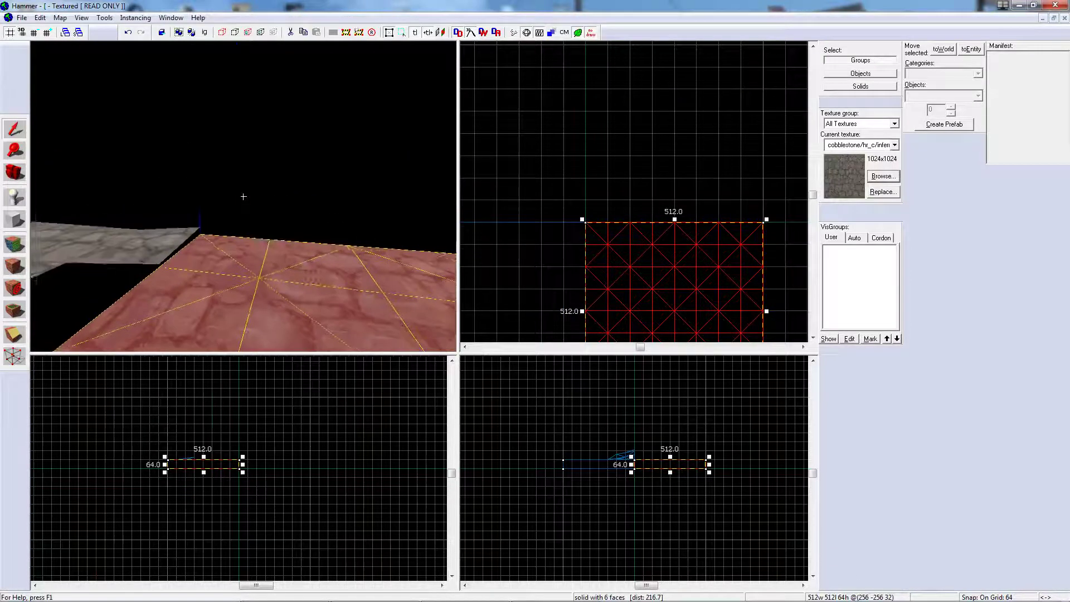
pyautogui.press('w')
pyautogui.press('z')
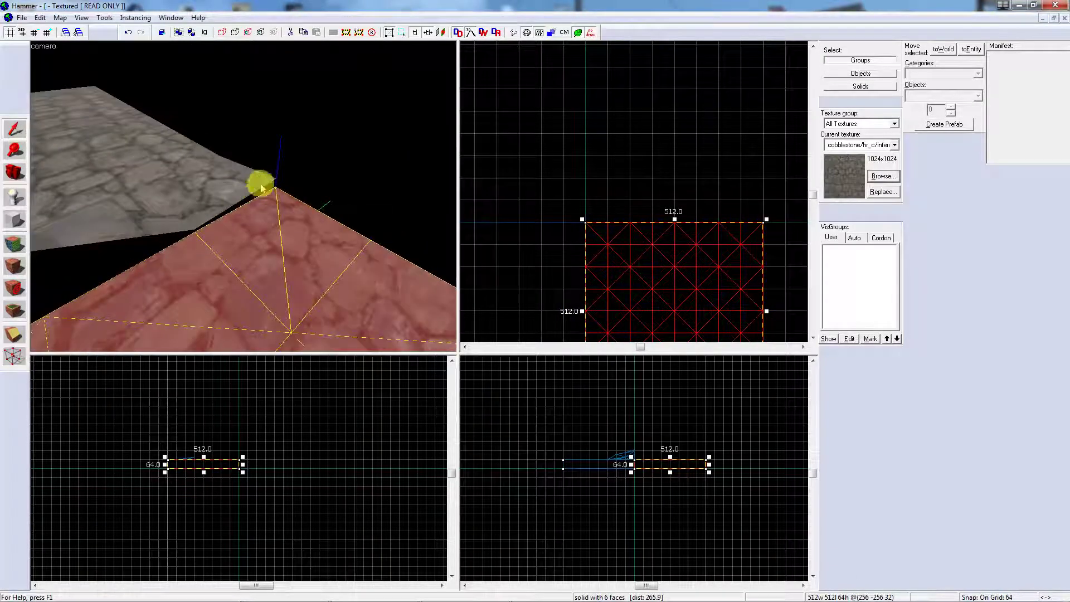
pyautogui.click(282, 159)
pyautogui.click(264, 180)
pyautogui.click(273, 194)
pyautogui.press('z')
pyautogui.press('w')
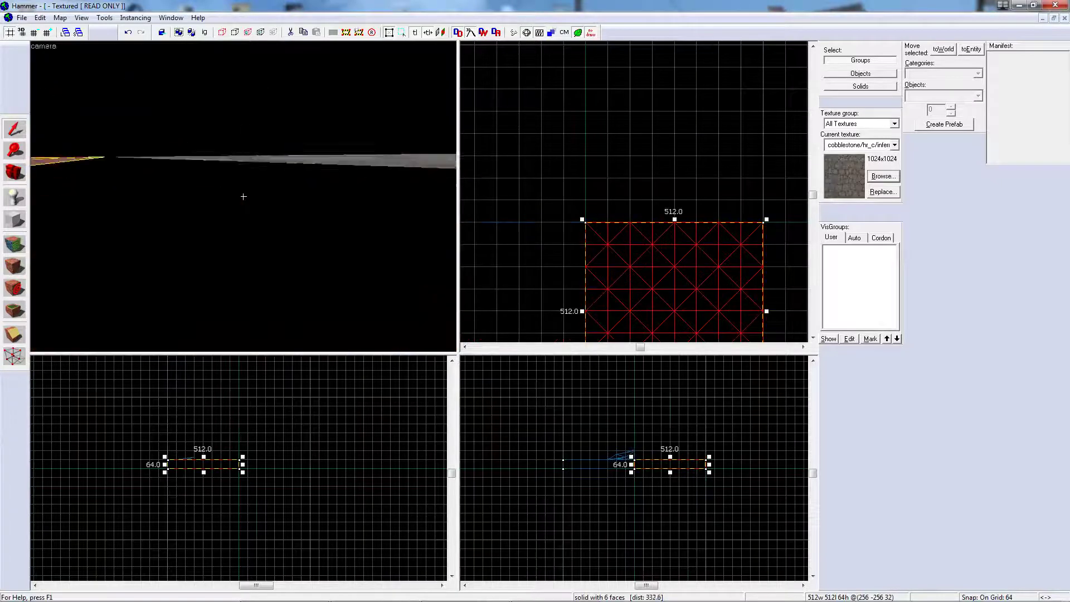
pyautogui.press('w')
pyautogui.press('w')
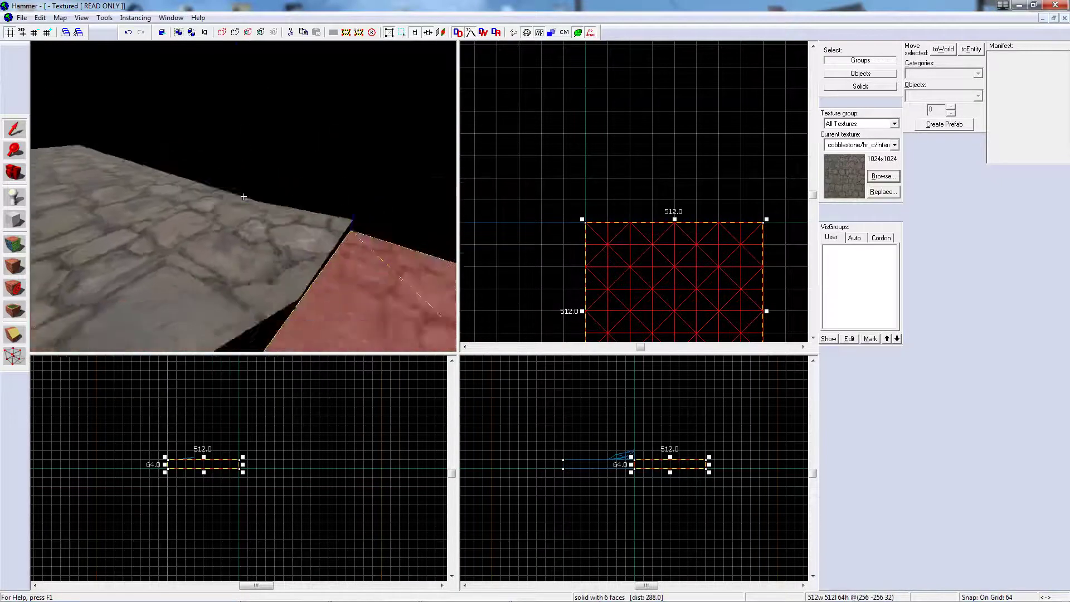
pyautogui.click(240, 196)
pyautogui.click(673, 217)
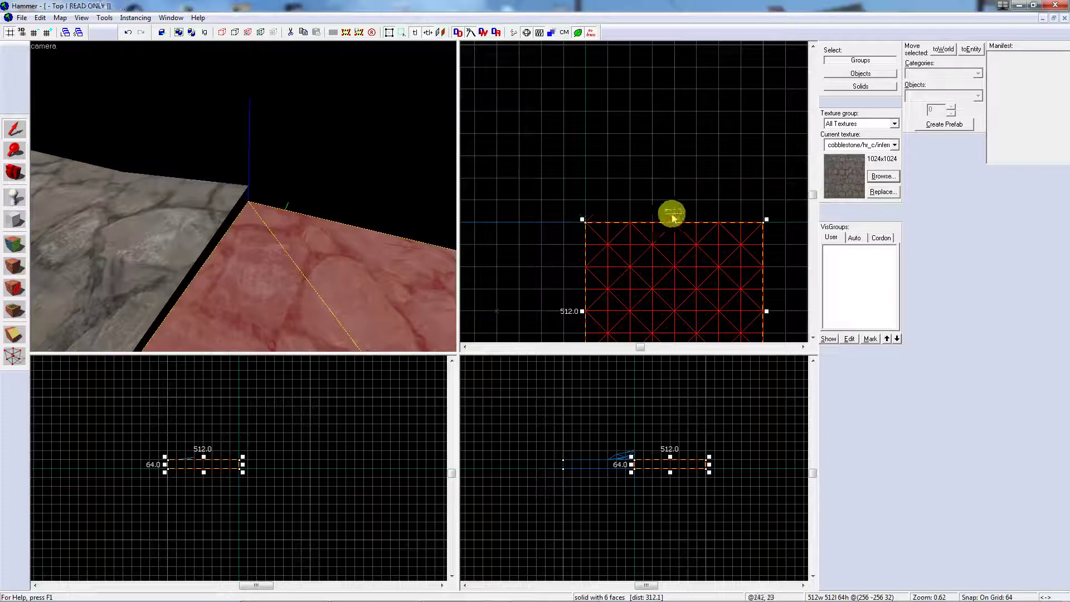
pyautogui.moveTo(674, 218); pyautogui.dragTo(677, 202)
pyautogui.click(356, 238)
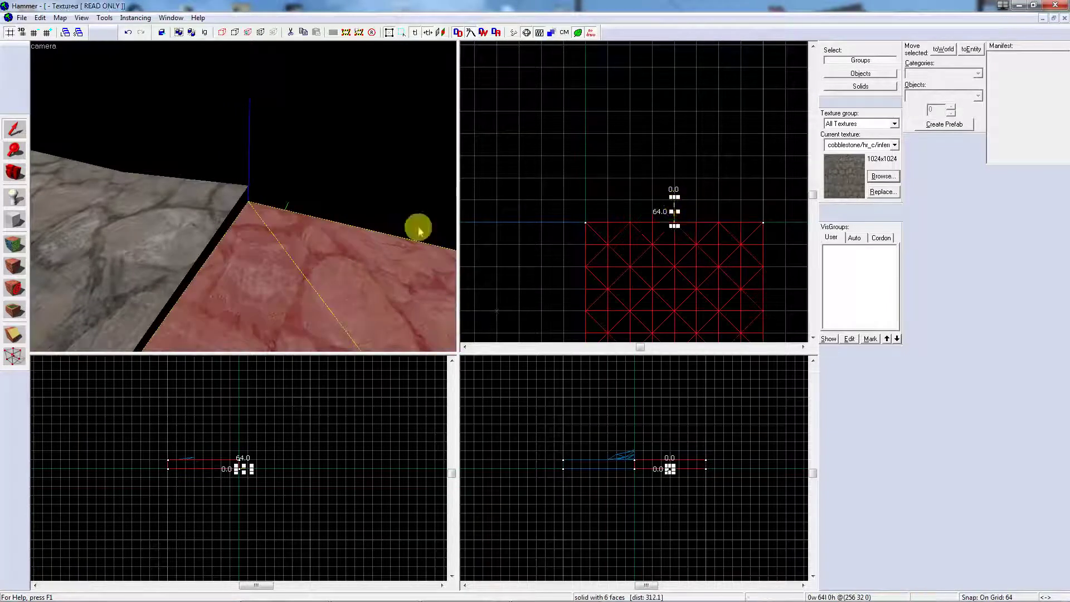
# Stretch the flat displacement solid to a length of 576 units, past the end of the raised one.
pyautogui.click(631, 245)
pyautogui.moveTo(675, 219); pyautogui.dragTo(672, 202)
pyautogui.click(217, 132)
# Try to sew the raised displacement to the 576-unit flat one, and close the Face Edit Sheet.
pyautogui.click(181, 199)
pyautogui.keyDown('ctrl'); pyautogui.click(304, 234); pyautogui.keyUp('ctrl')
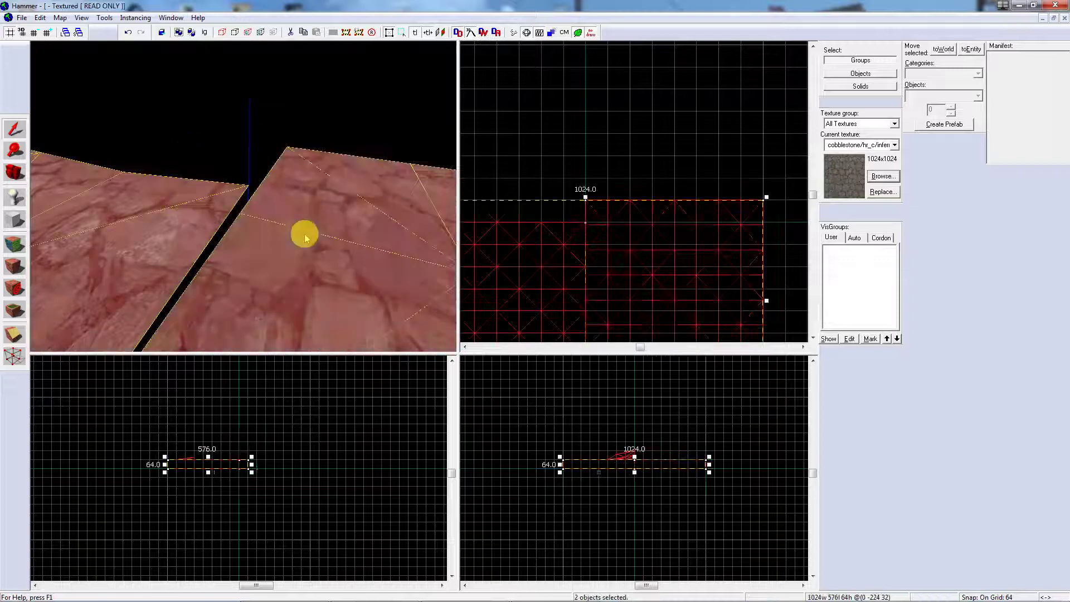
pyautogui.press('z')
pyautogui.press('s')
pyautogui.click(12, 244)
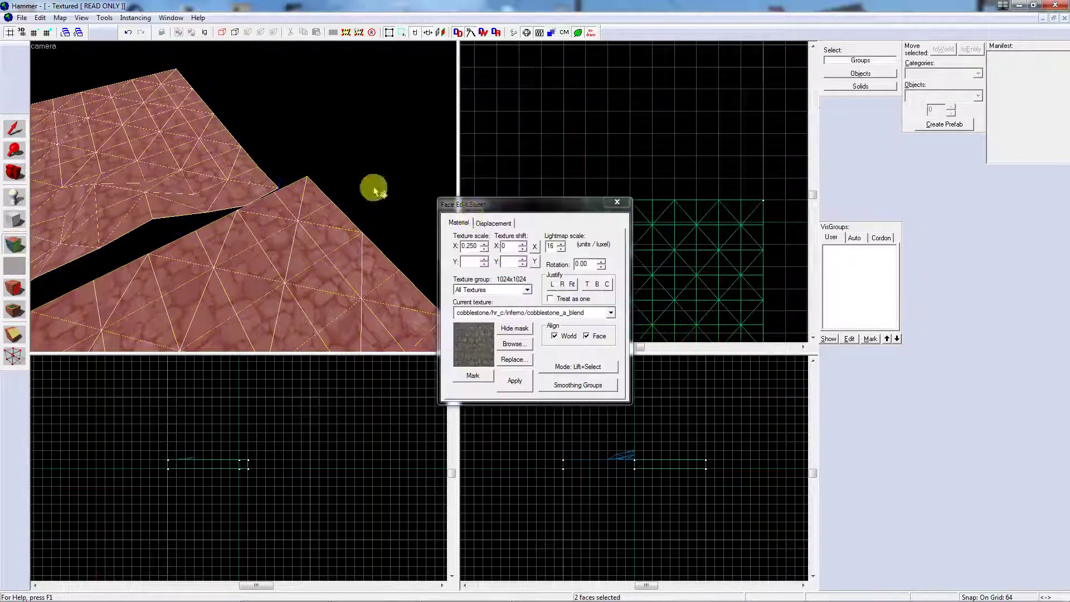
pyautogui.click(493, 223)
pyautogui.click(590, 282)
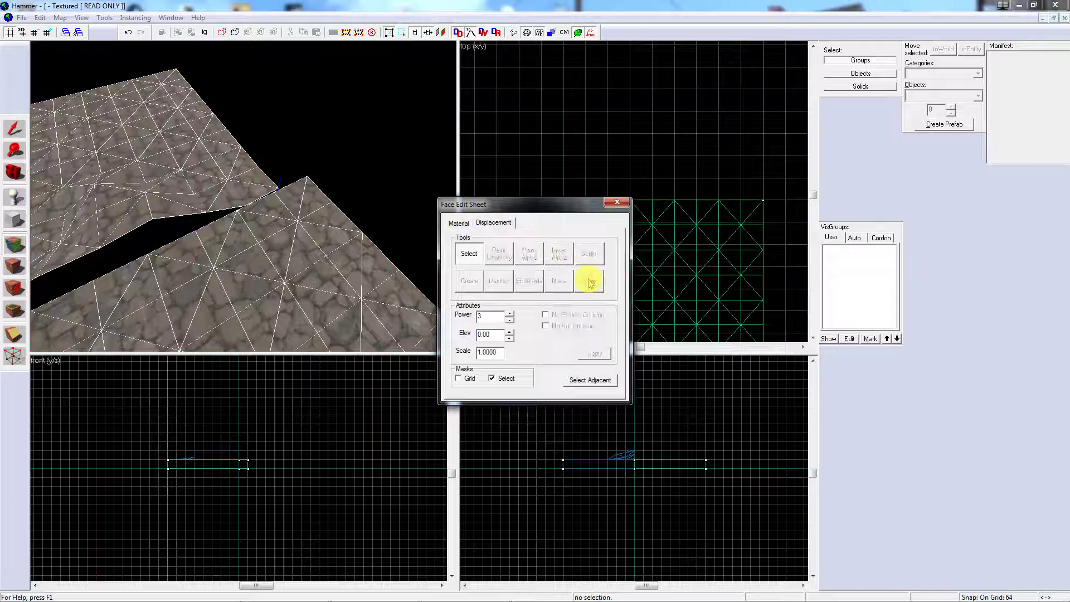
pyautogui.click(616, 203)
# Shorten the flat displacement solid to a length of 512 units, flush with the end of the raised one, and clear the selection.
pyautogui.click(15, 131)
pyautogui.click(268, 208)
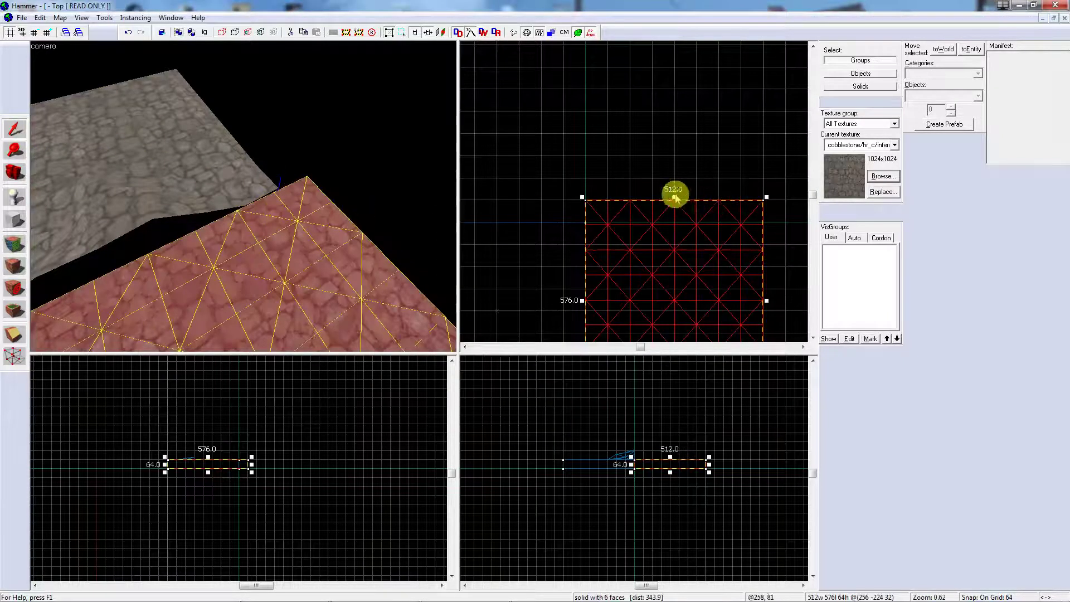
pyautogui.click(675, 196)
pyautogui.click(227, 182)
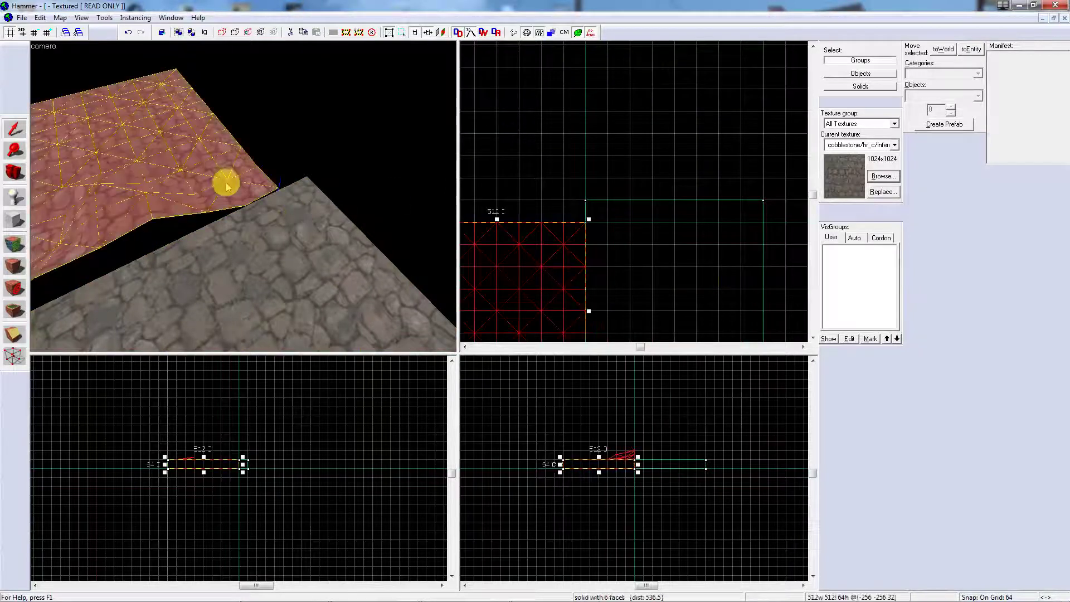
pyautogui.click(310, 231)
pyautogui.moveTo(676, 196); pyautogui.dragTo(674, 218)
pyautogui.click(359, 174)
# Lower the raised displacement's corner and nearby edge vertices onto the flat surface with Paint Geometry, and close the Face Edit Sheet.
pyautogui.press('z')
pyautogui.press('w')
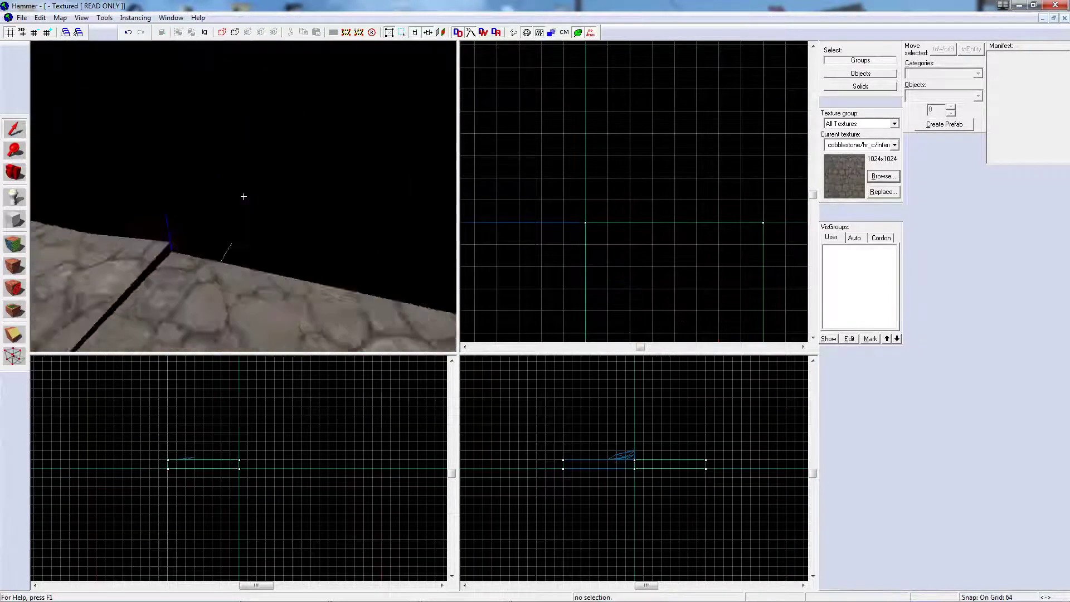
pyautogui.press('d')
pyautogui.scroll(-5, 243, 196)
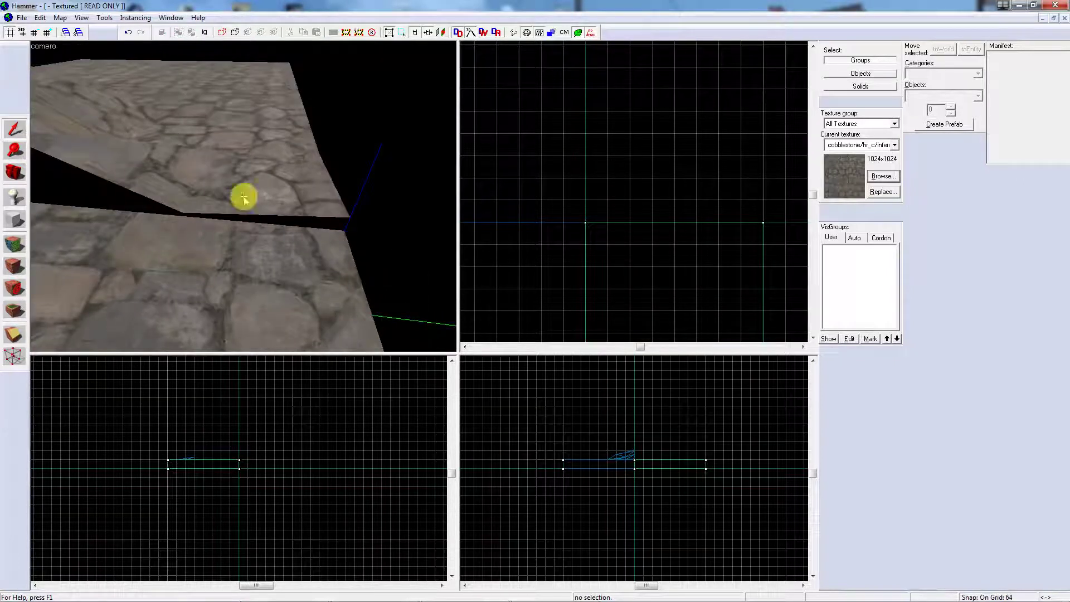
pyautogui.click(255, 202)
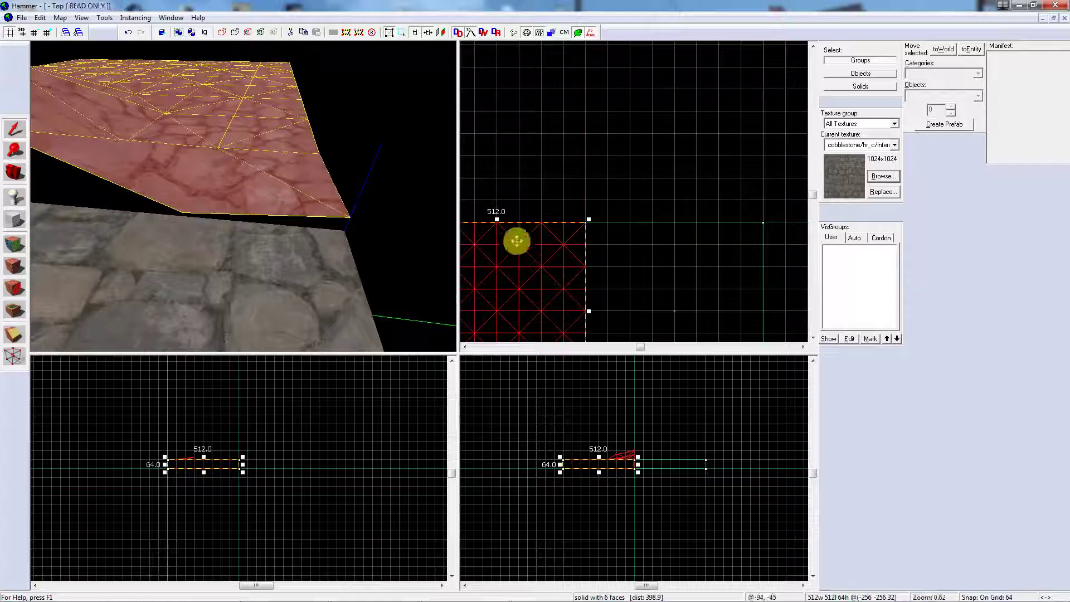
pyautogui.click(17, 246)
pyautogui.click(490, 223)
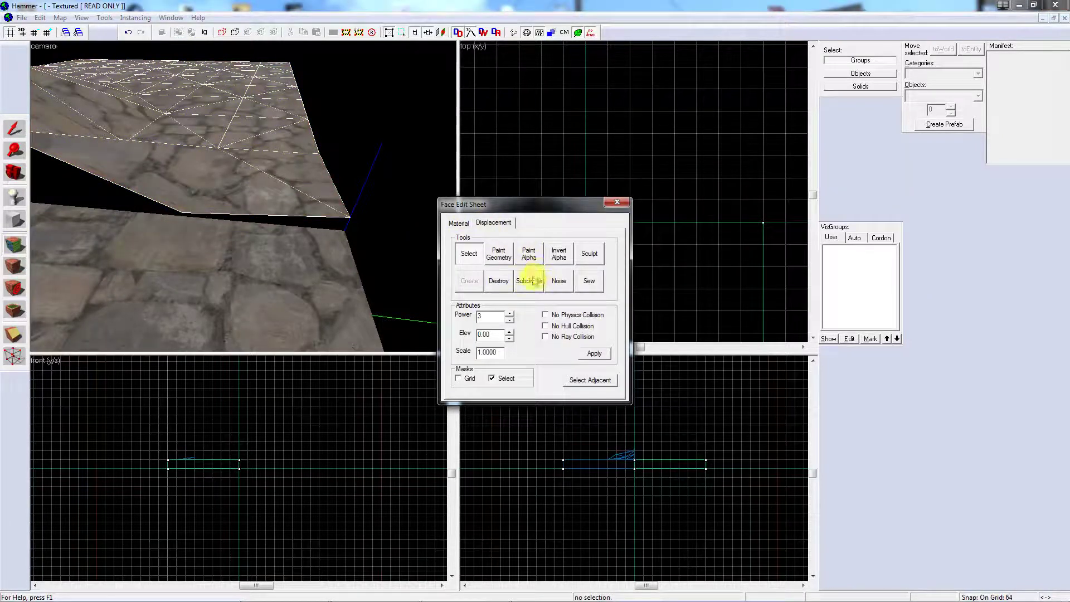
pyautogui.click(500, 255)
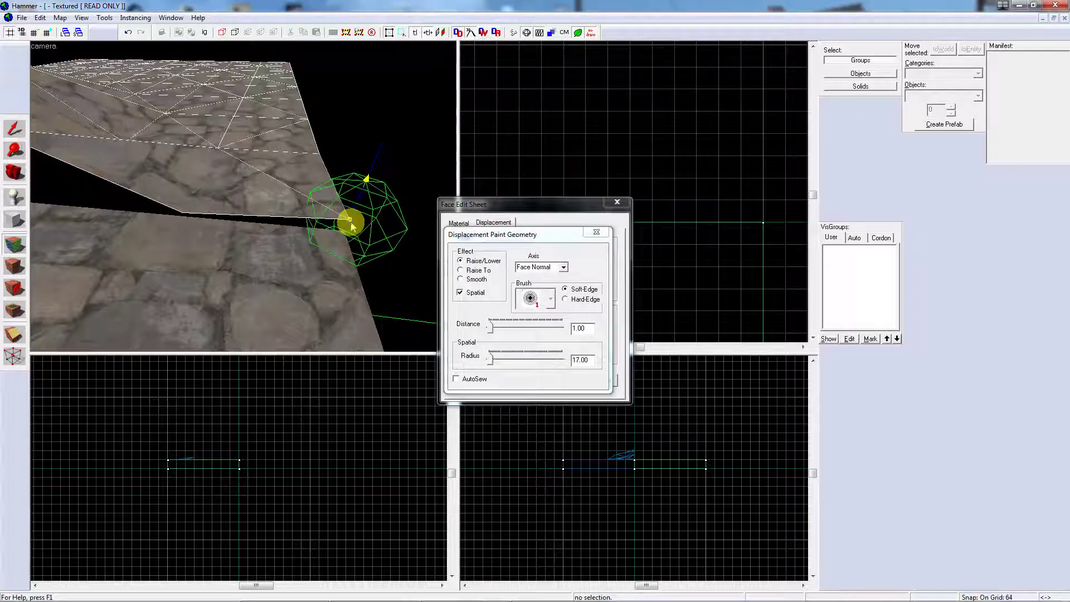
pyautogui.moveTo(352, 226); pyautogui.dragTo(204, 221)
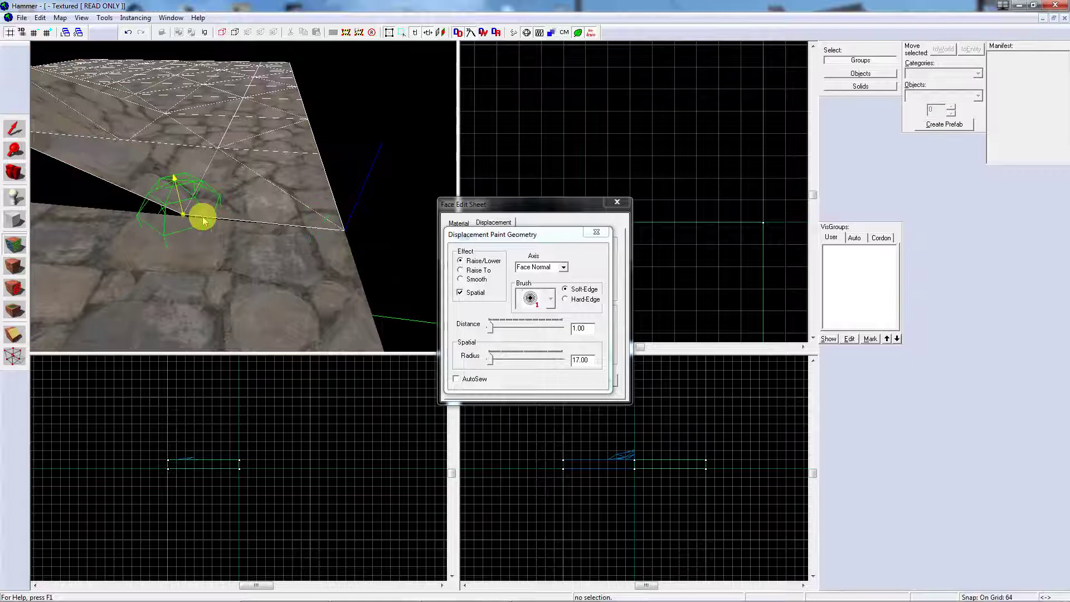
pyautogui.press('z')
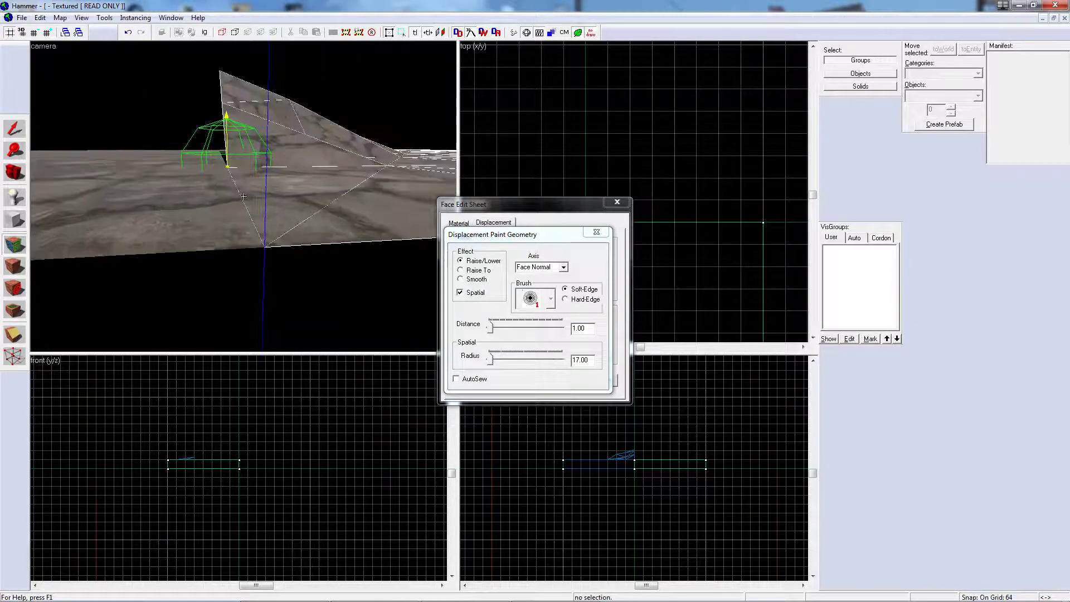
pyautogui.press('z')
pyautogui.click(617, 203)
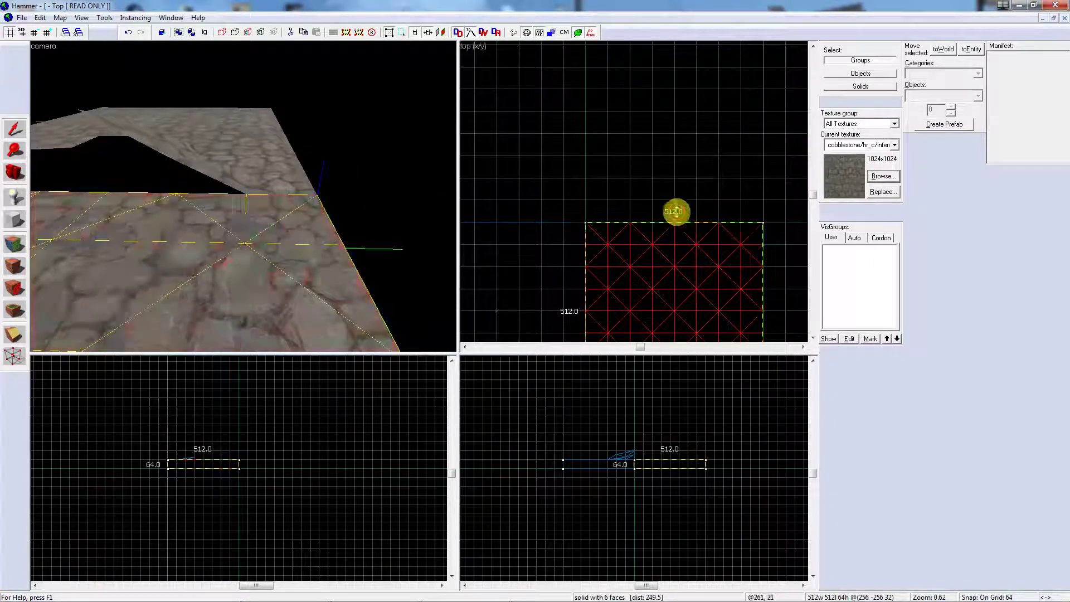
# Stretch the flat displacement solid to 576 units and try to sew it to the raised displacement.
pyautogui.click(379, 152)
pyautogui.click(250, 159)
pyautogui.keyDown('ctrl'); pyautogui.click(264, 229); pyautogui.keyUp('ctrl')
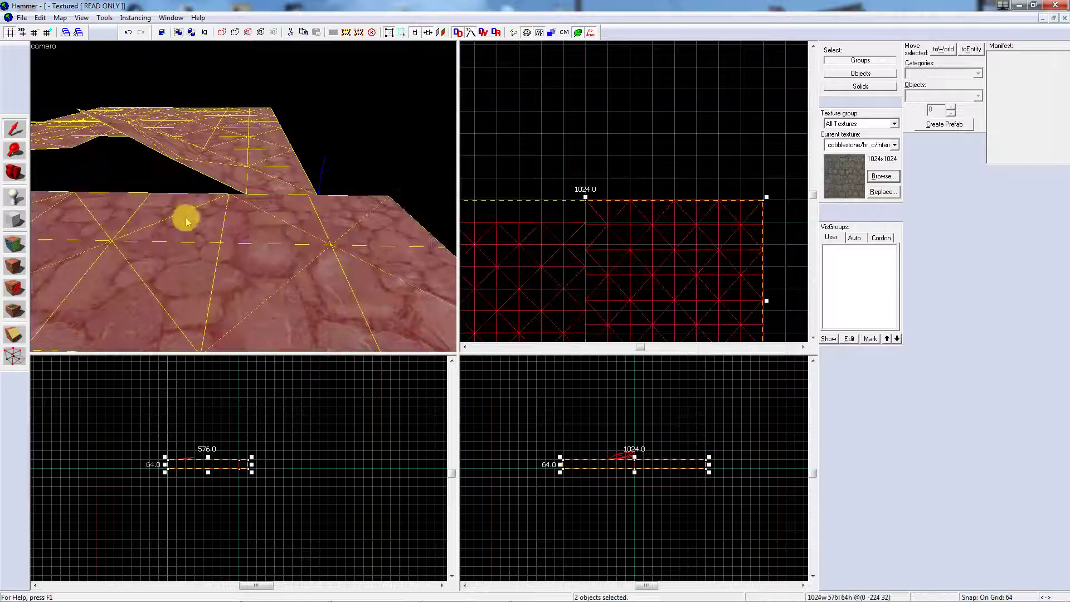
pyautogui.click(14, 243)
pyautogui.click(494, 223)
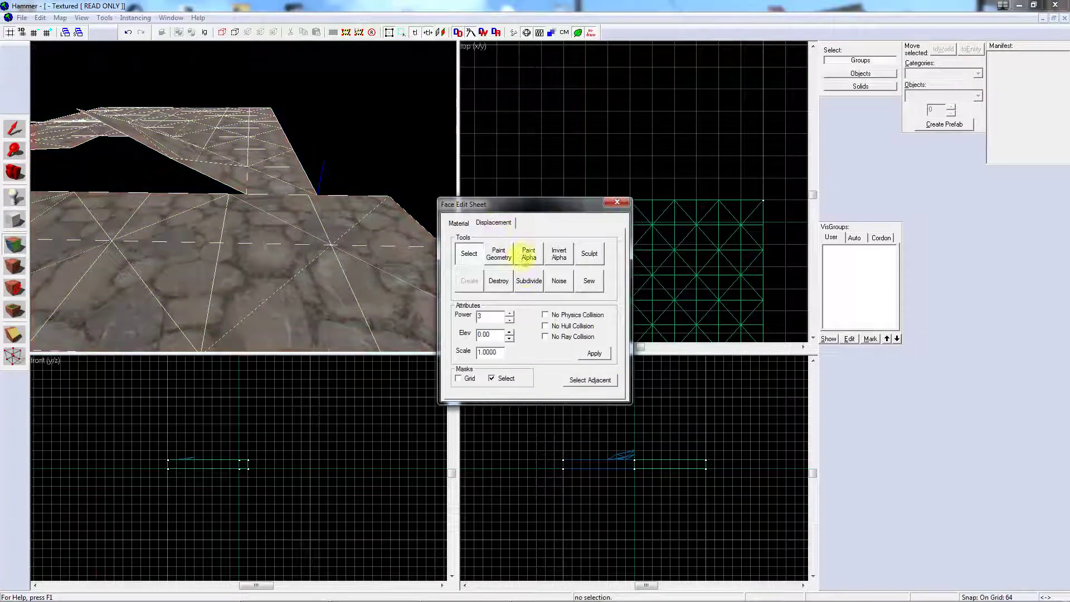
pyautogui.click(588, 283)
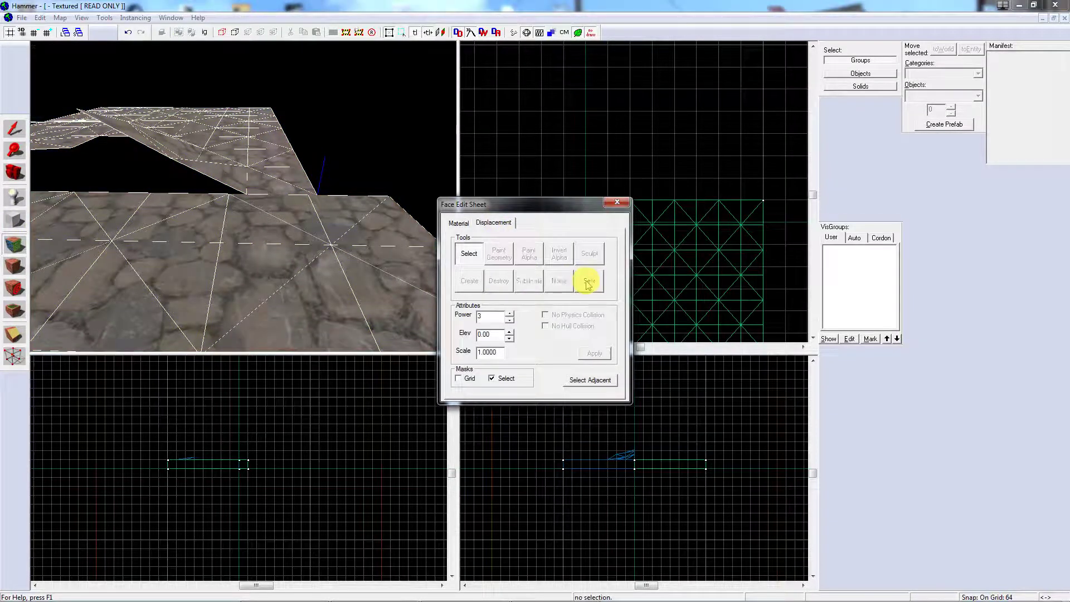
pyautogui.click(619, 203)
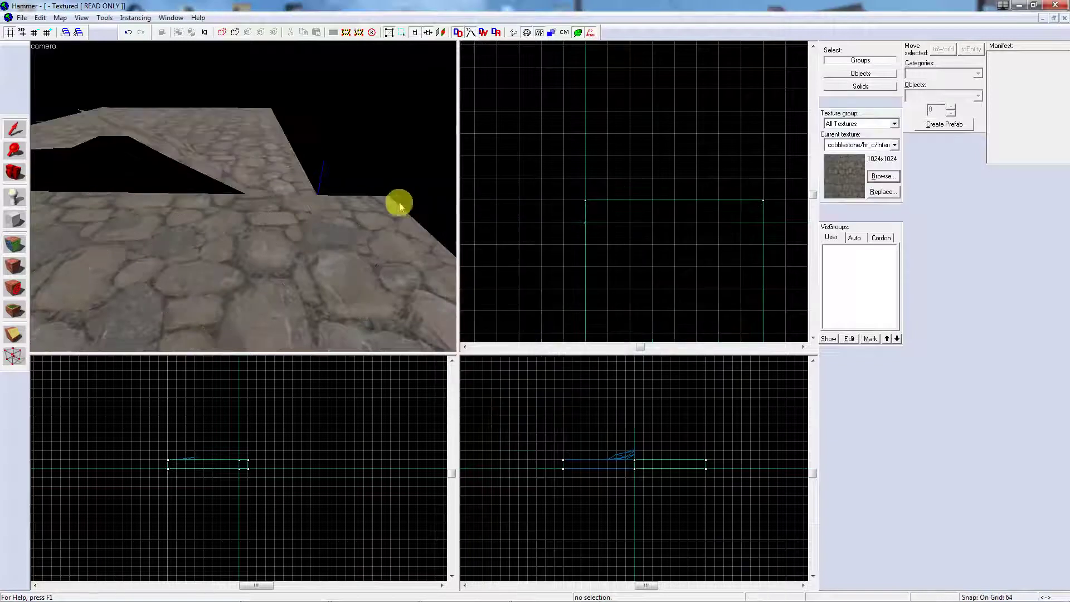
# Examine from several angles the corner where the longer flat displacement extends past the raised one.
pyautogui.click(243, 196)
pyautogui.press('w')
pyautogui.doubleClick(244, 197)
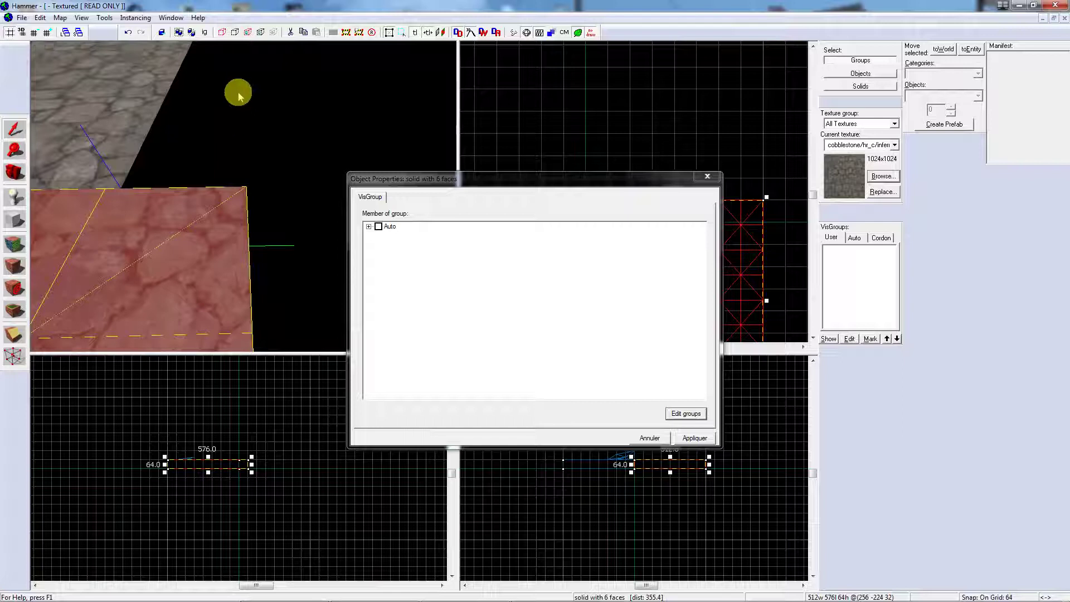
pyautogui.click(713, 175)
pyautogui.press('z')
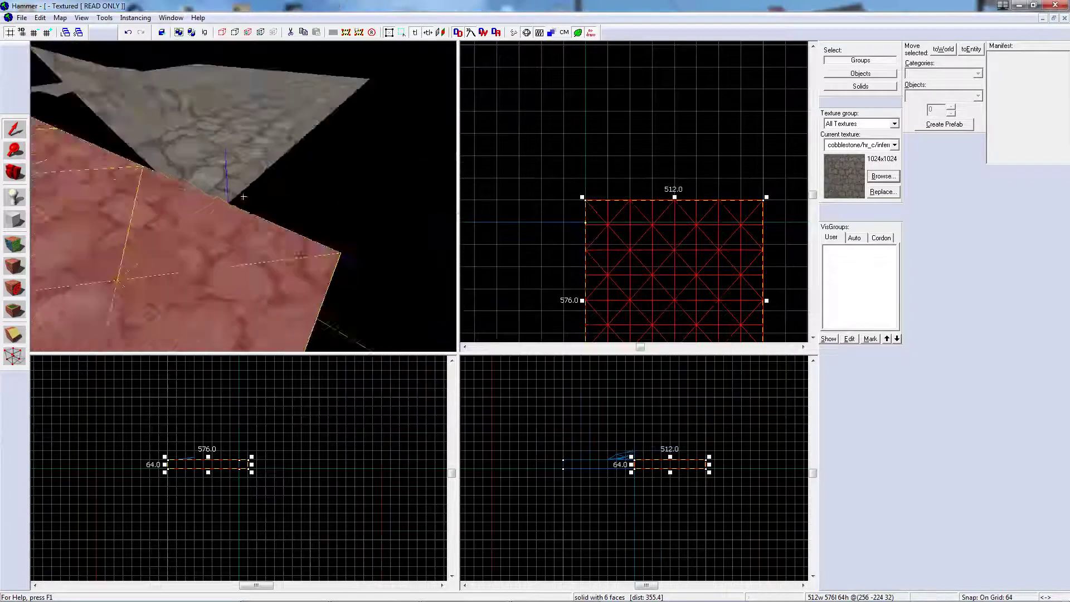
pyautogui.press('d')
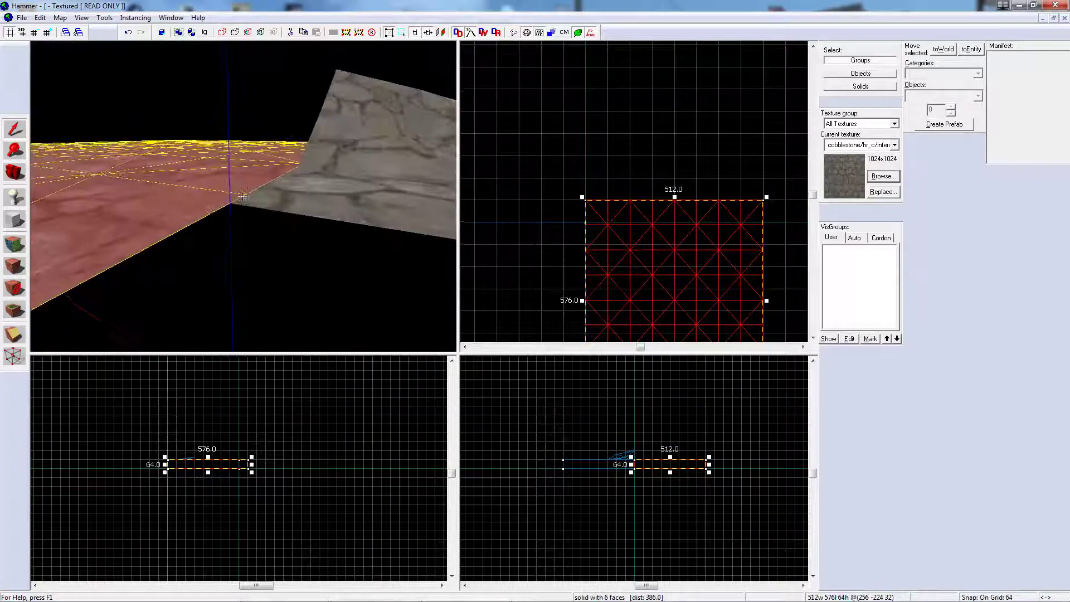
pyautogui.click(243, 196)
pyautogui.press('w')
pyautogui.press('d')
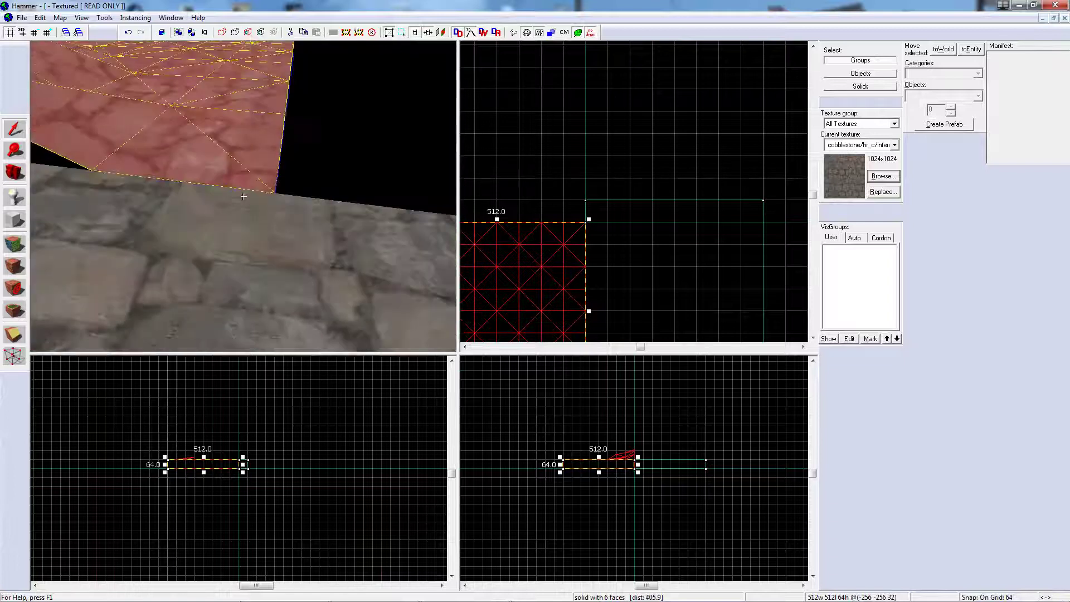
pyautogui.hotkey('ctrl', 'y')
pyautogui.hotkey('ctrl', 'z')
pyautogui.hotkey('ctrl', 'y')
pyautogui.press('s')
pyautogui.press('a')
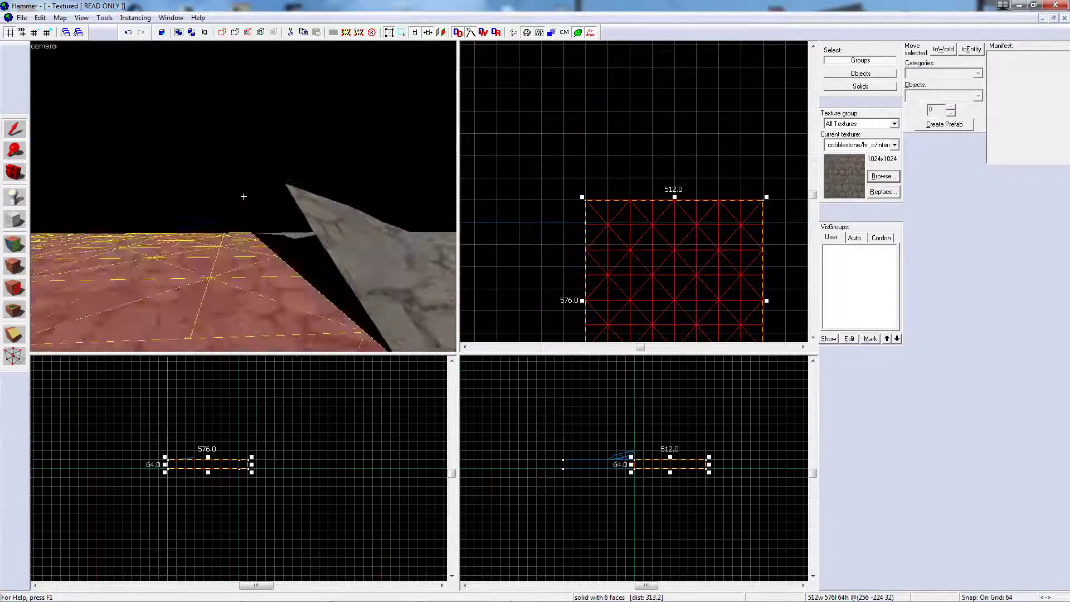
# Shorten the flat displacement solid to 512 units so its edge matches the raised one, and clear the selection.
pyautogui.press('s')
pyautogui.press('z')
pyautogui.moveTo(675, 198); pyautogui.dragTo(674, 215)
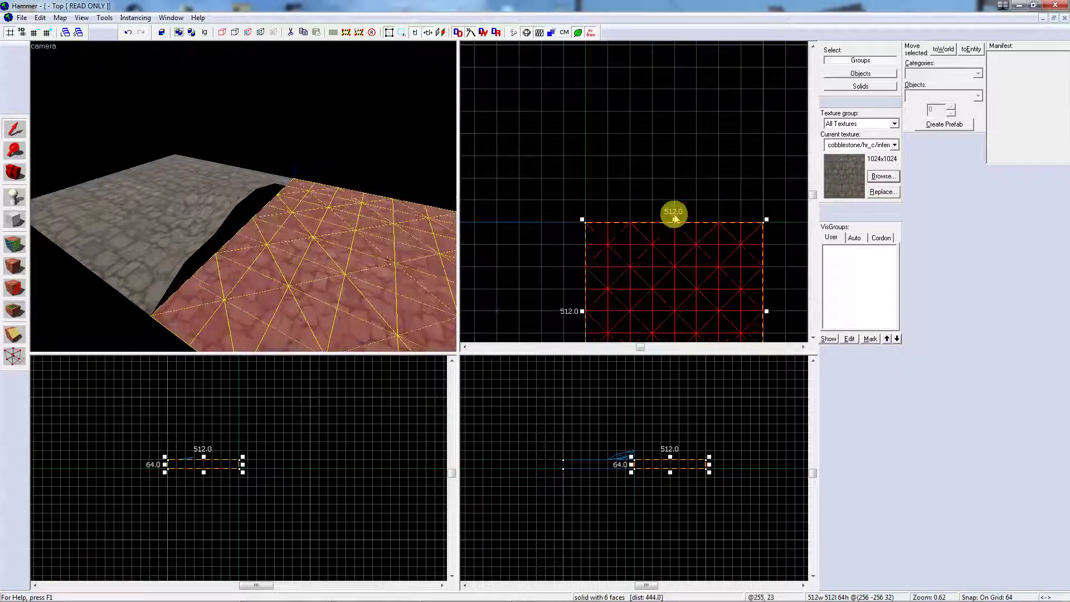
pyautogui.press('Escape')
# Check that both displacement solids line up at their shared corners by selecting each one in turn.
pyautogui.click(162, 292)
pyautogui.click(144, 311)
pyautogui.click(152, 307)
pyautogui.click(169, 313)
pyautogui.click(154, 303)
pyautogui.press('z')
pyautogui.press('s')
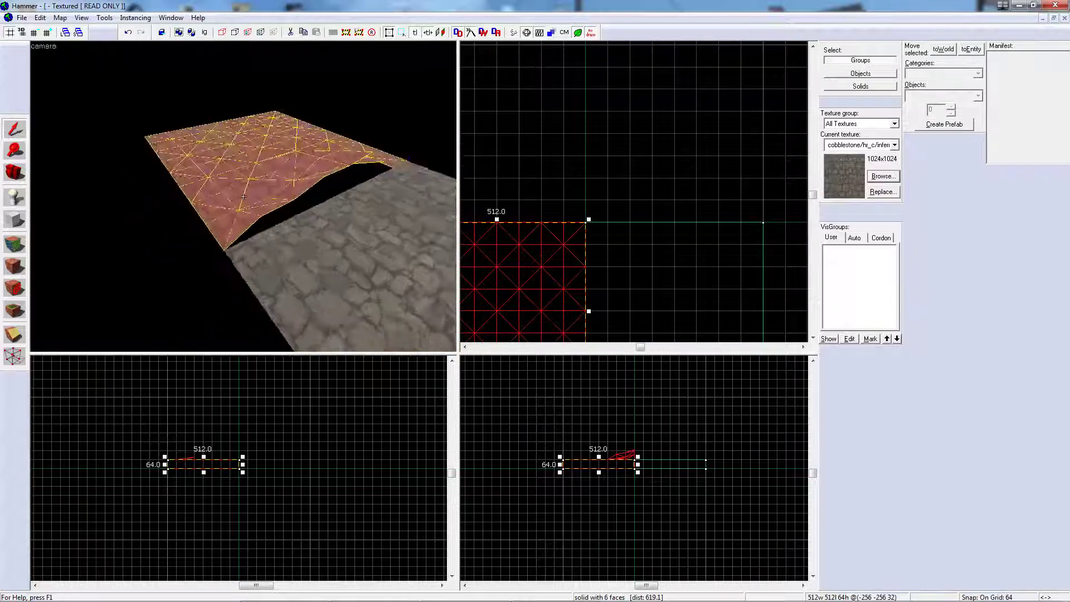
pyautogui.click(243, 197)
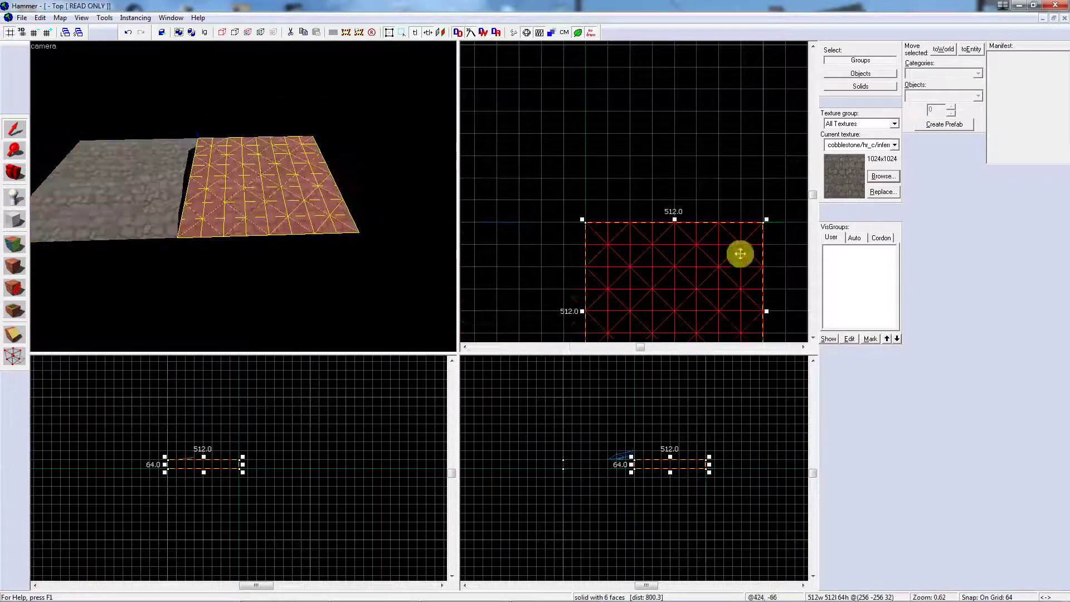
pyautogui.click(778, 315)
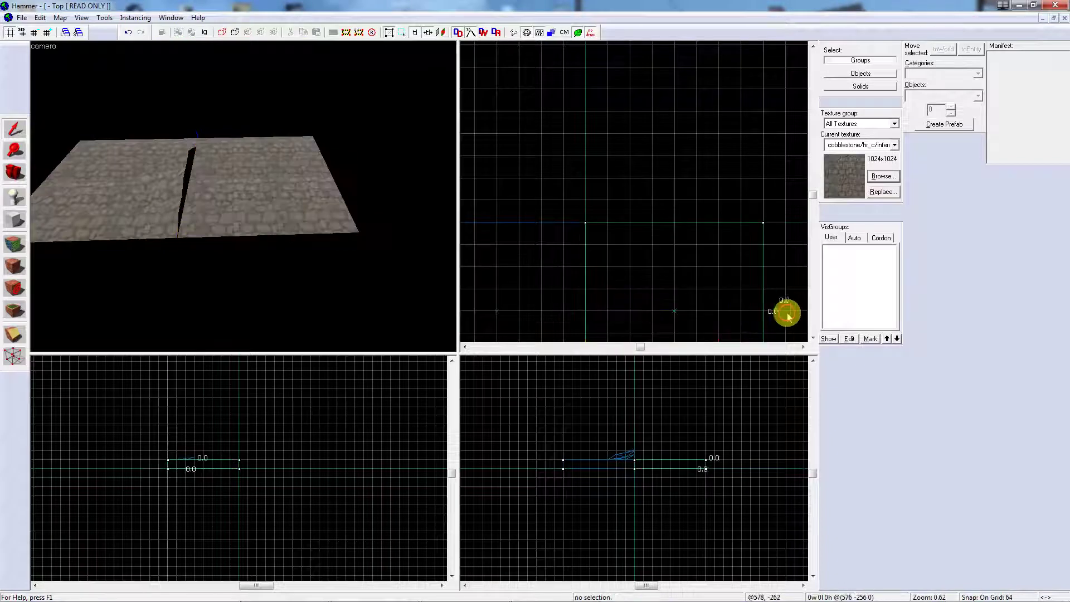
# Examine the gap along the full shared edge and both end corners of the equal-length displacements.
pyautogui.click(265, 169)
pyautogui.scroll(-2, 265, 169)
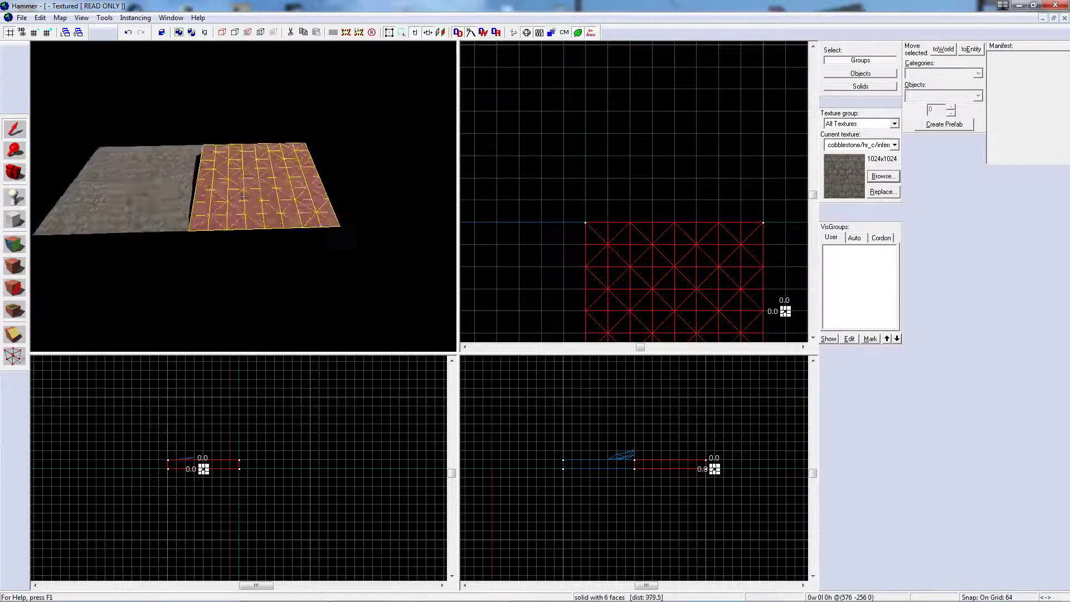
pyautogui.press('w')
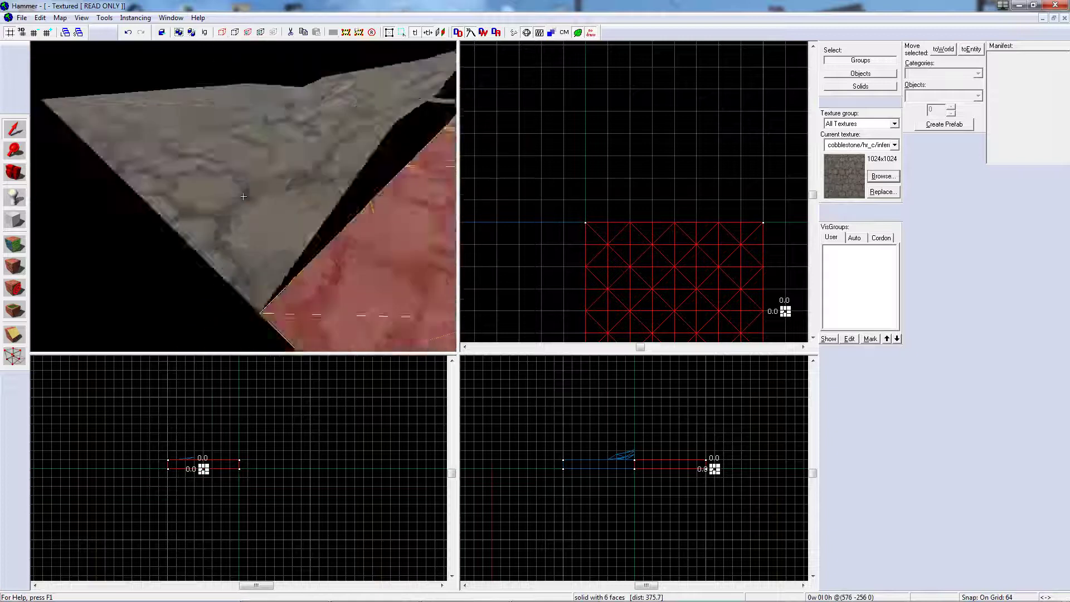
pyautogui.press('w')
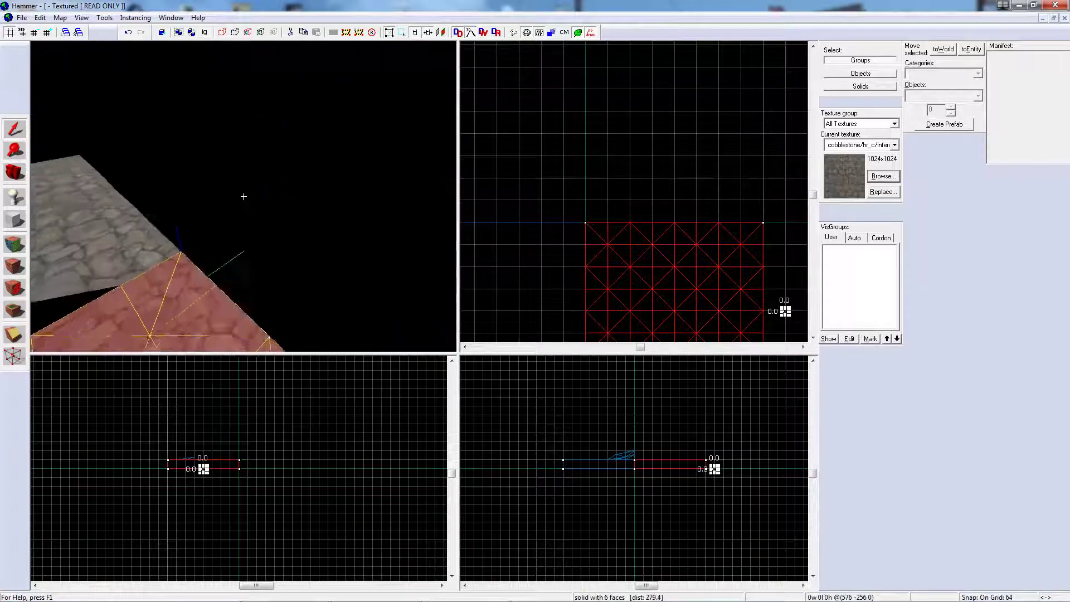
pyautogui.press('s')
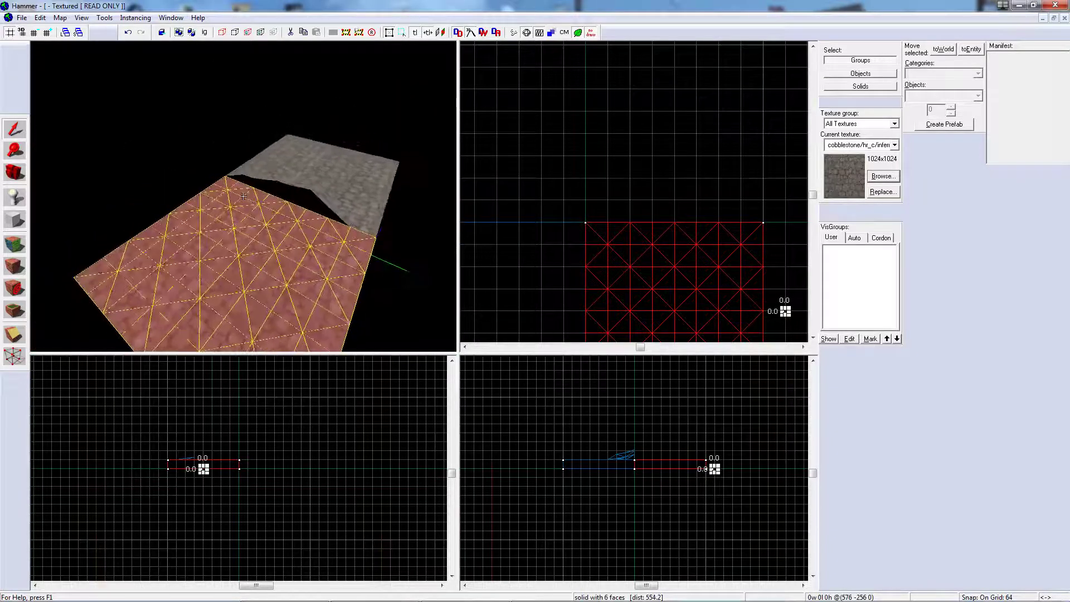
pyautogui.press('Up')
pyautogui.press('Left')
pyautogui.click(243, 196)
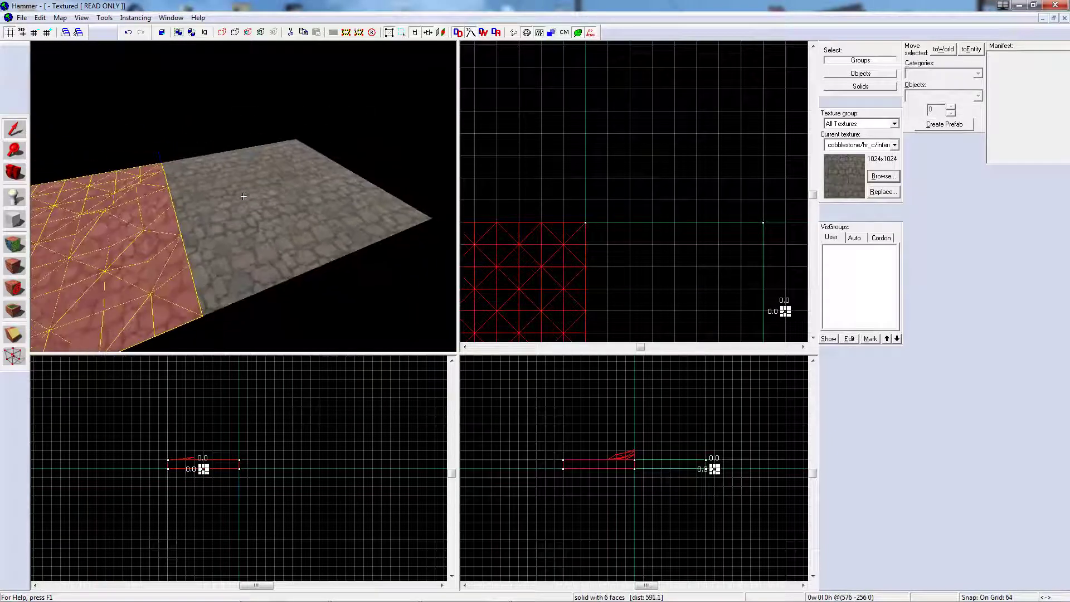
pyautogui.press('w')
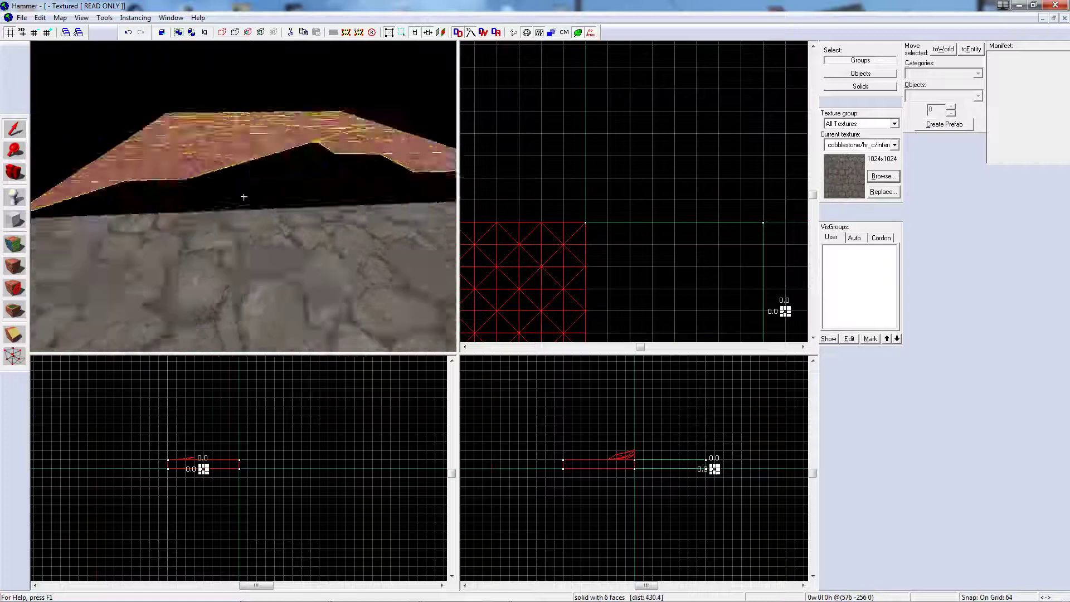
pyautogui.press('Right')
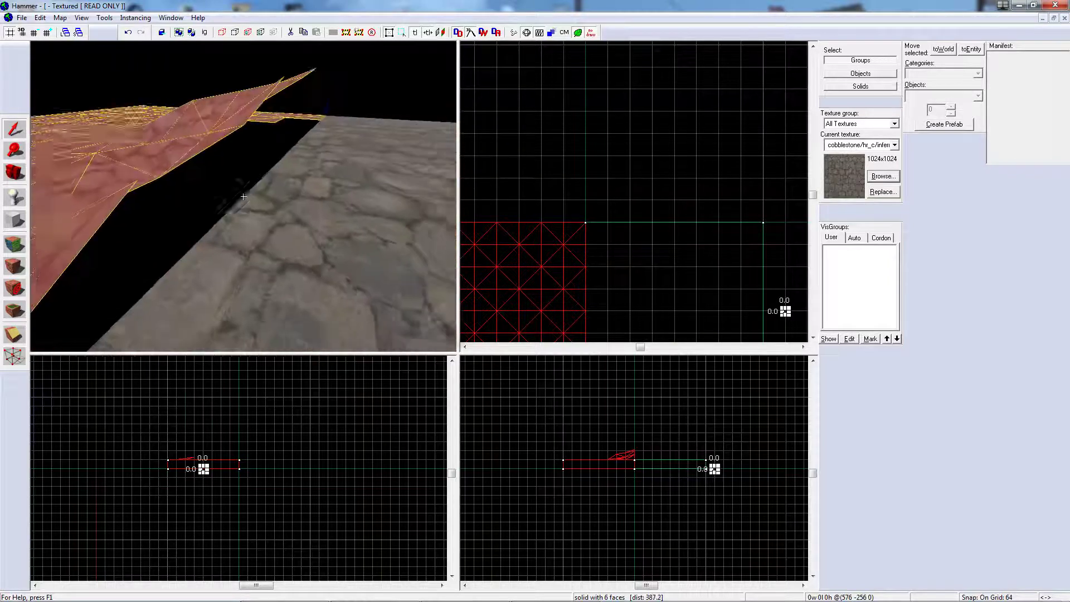
pyautogui.press('w')
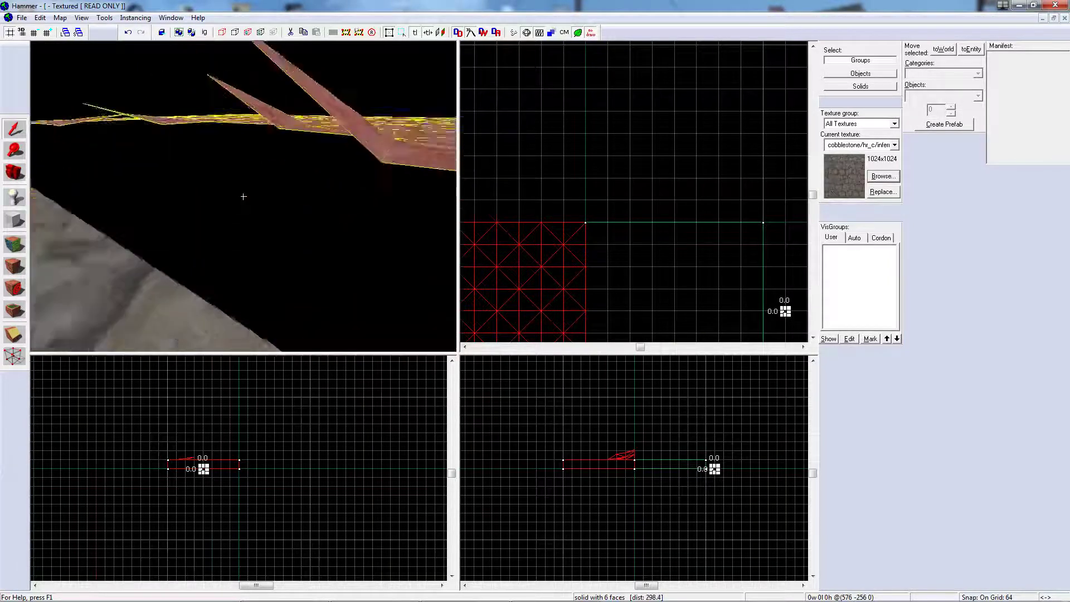
pyautogui.press('s')
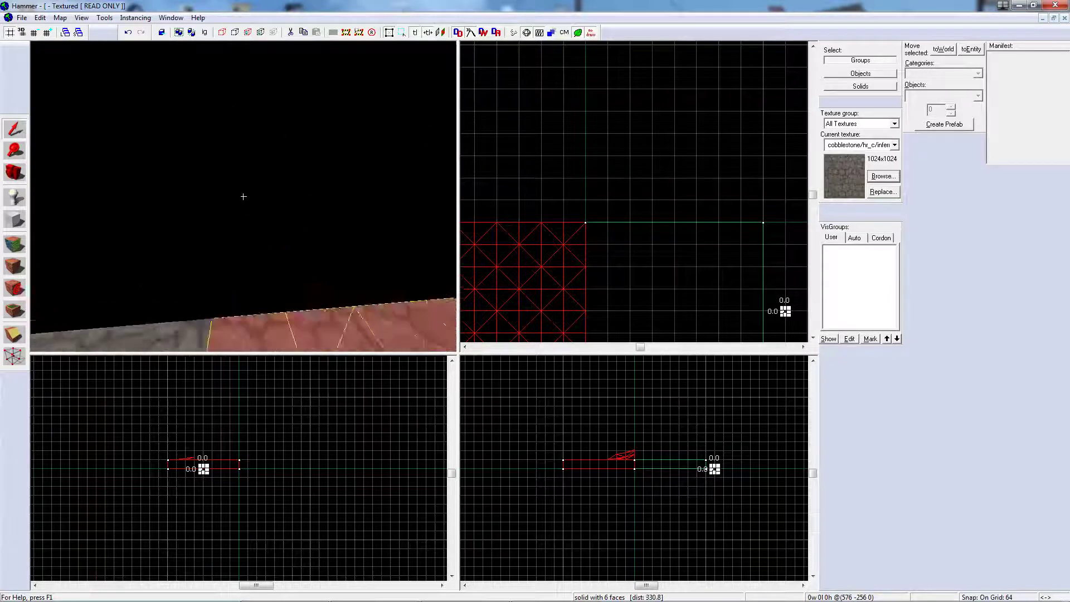
pyautogui.press('s')
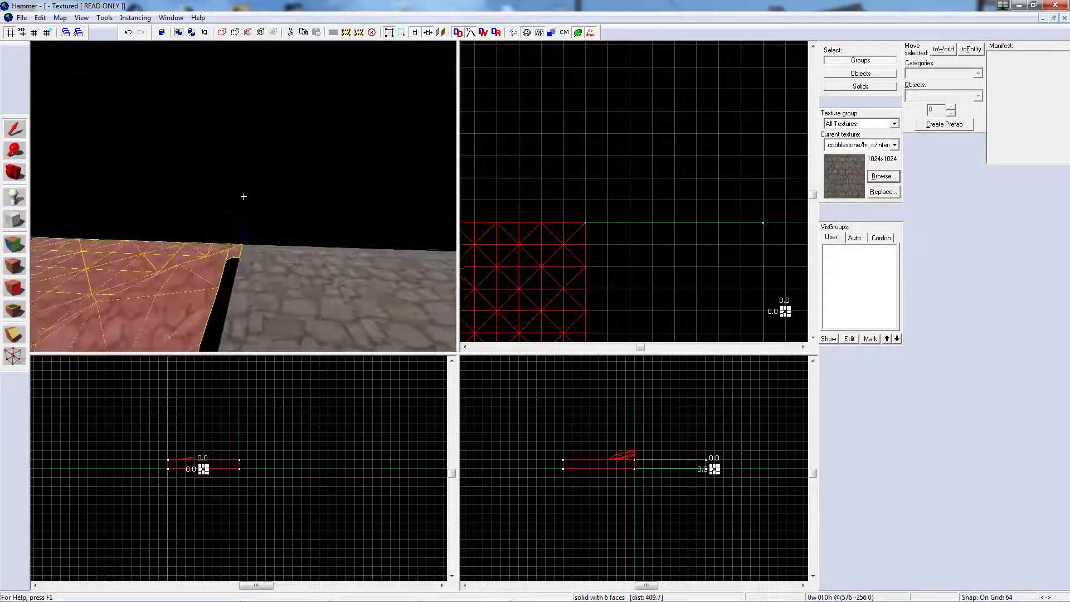
pyautogui.press('s')
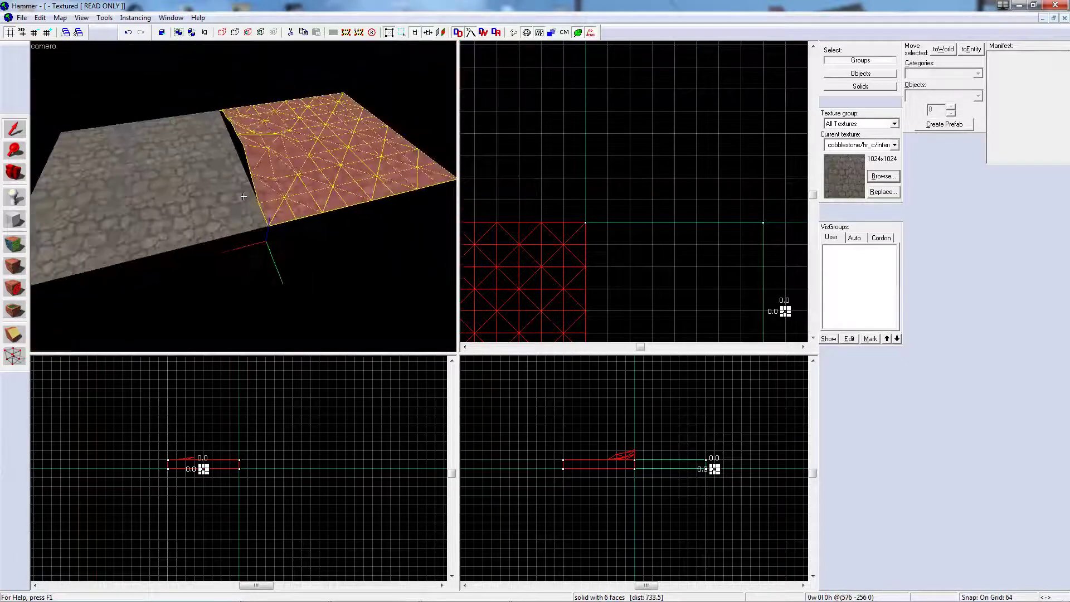